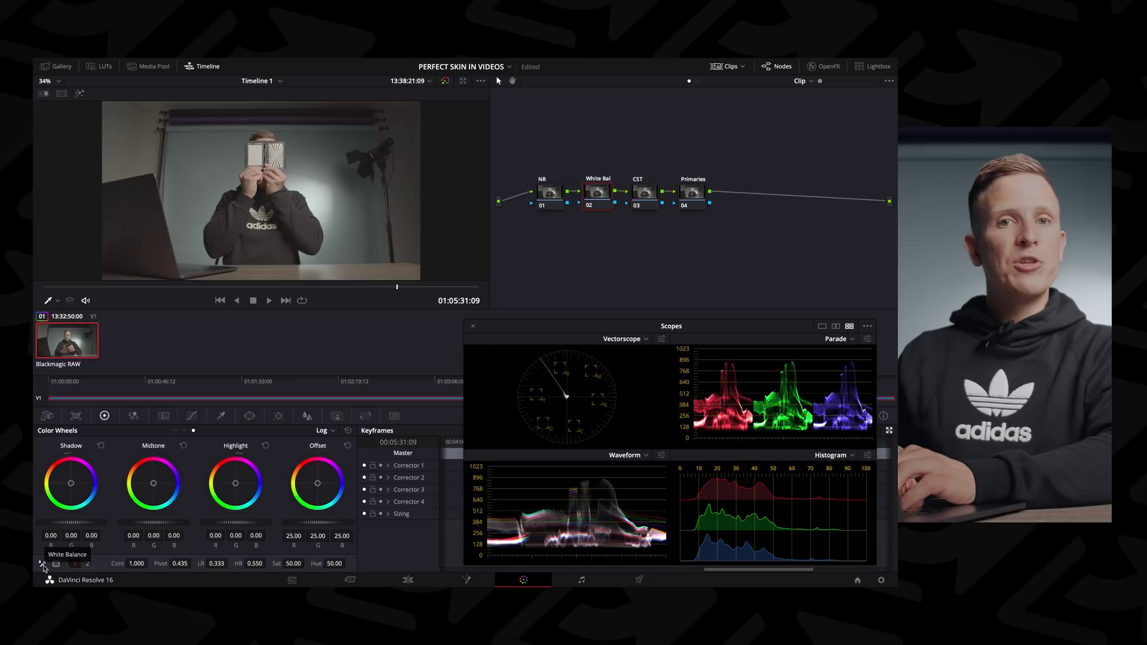
# - White-balance the White Bal node from the grey card, compare it, and bring up Color Match
pyautogui.click(42, 564)
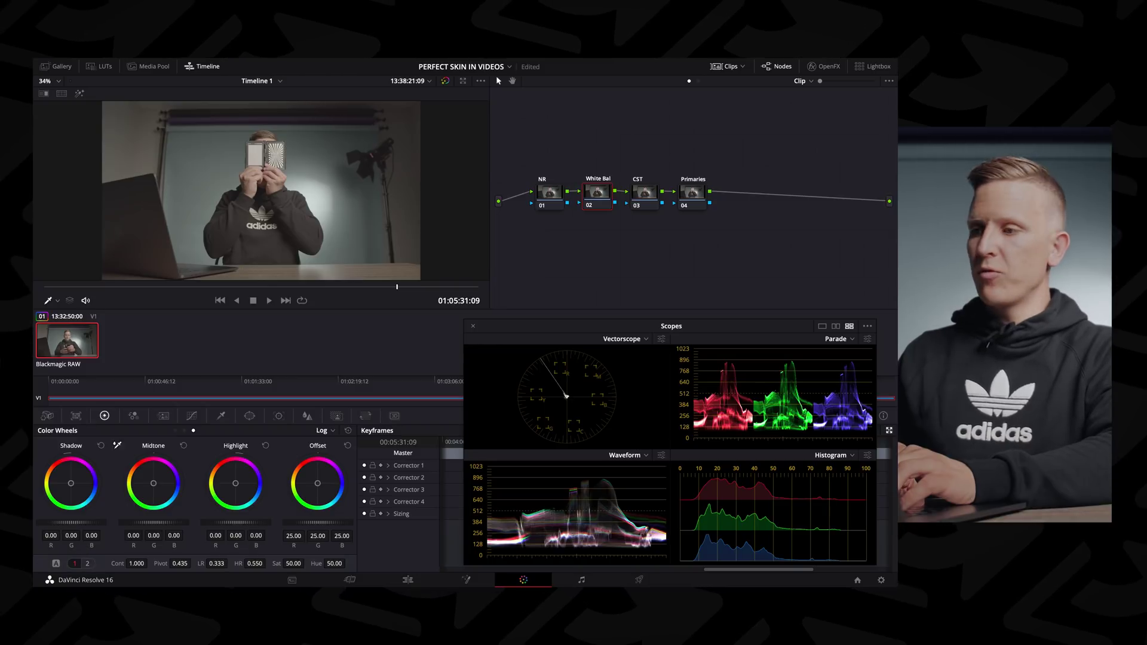
pyautogui.click(255, 154)
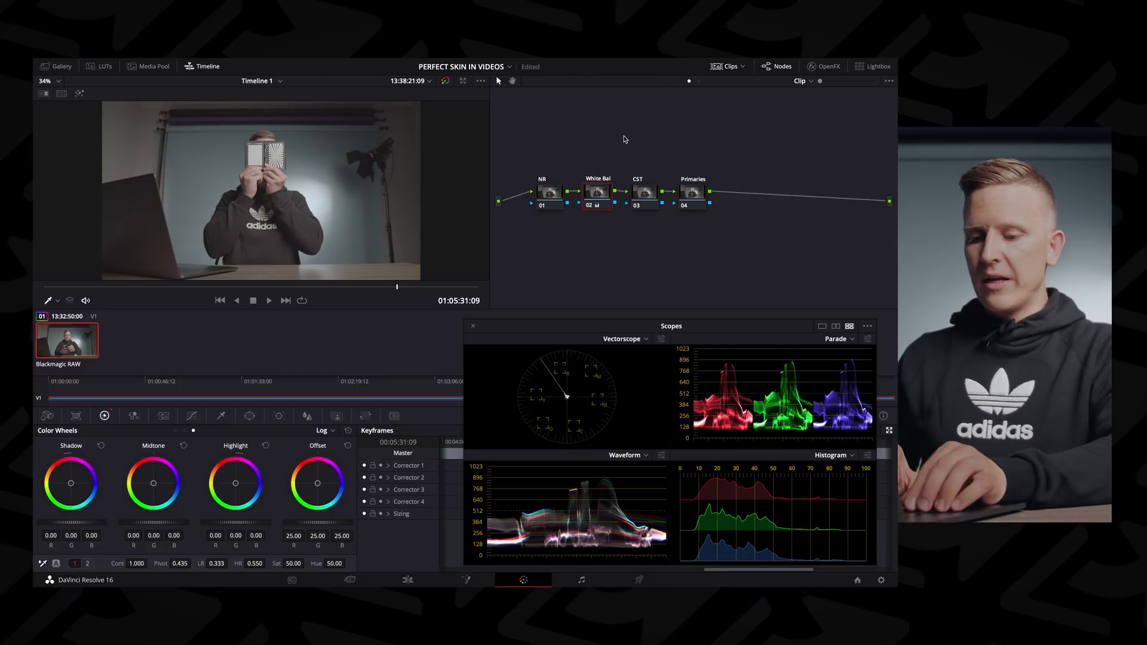
pyautogui.hotkey('ctrl', 'shift', 'z')
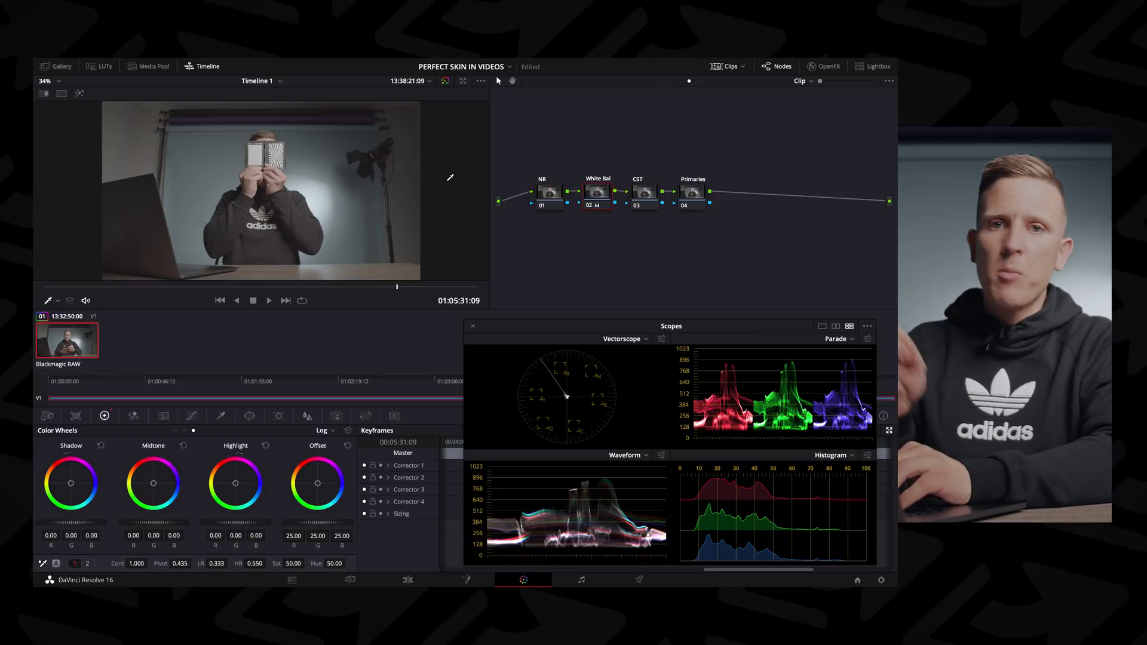
pyautogui.click(75, 415)
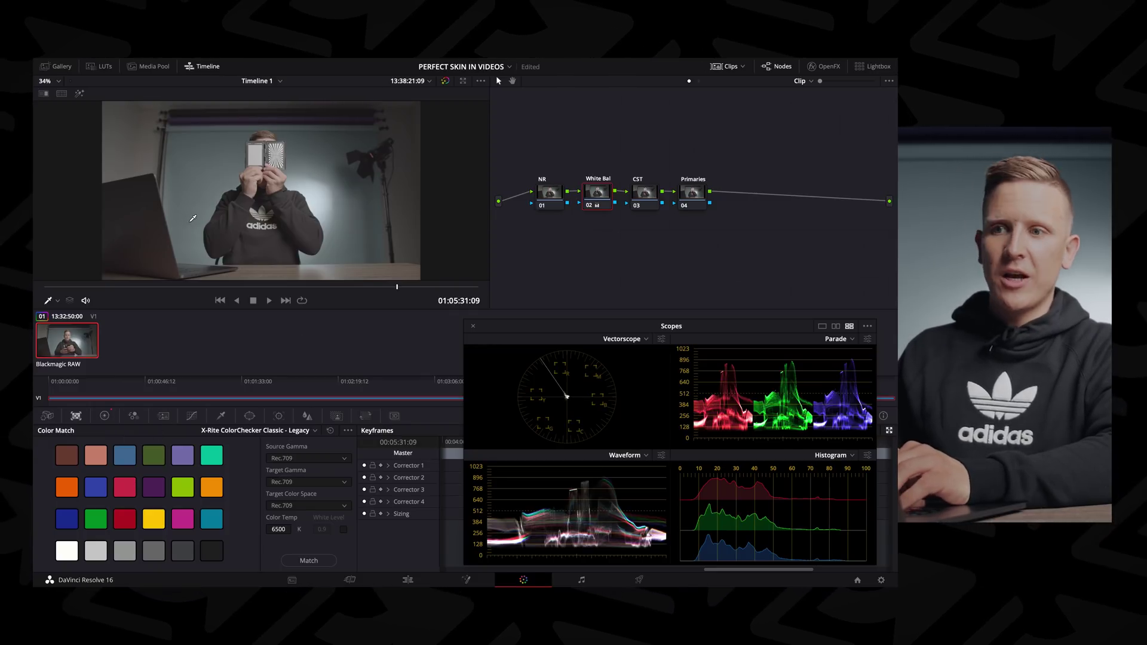
# - Leave the Color Match chart and return to the Color Wheels palette
pyautogui.click(105, 416)
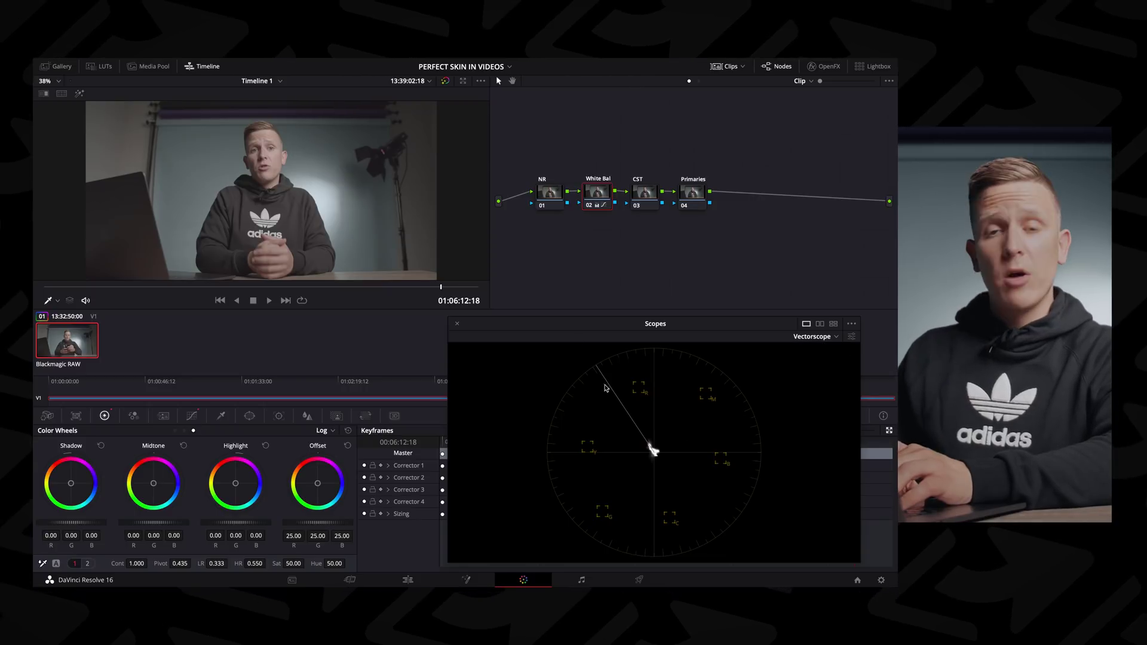
# - Toggle the vectorscope's skin tone indicator off and back on to check the skin line
pyautogui.click(853, 338)
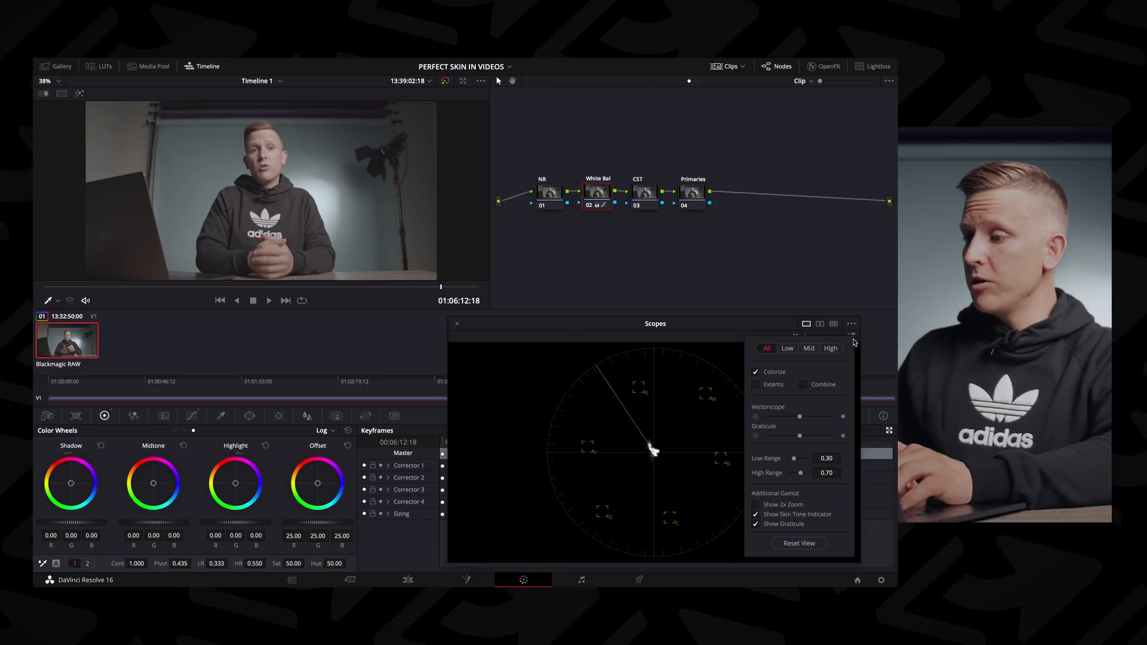
pyautogui.click(810, 515)
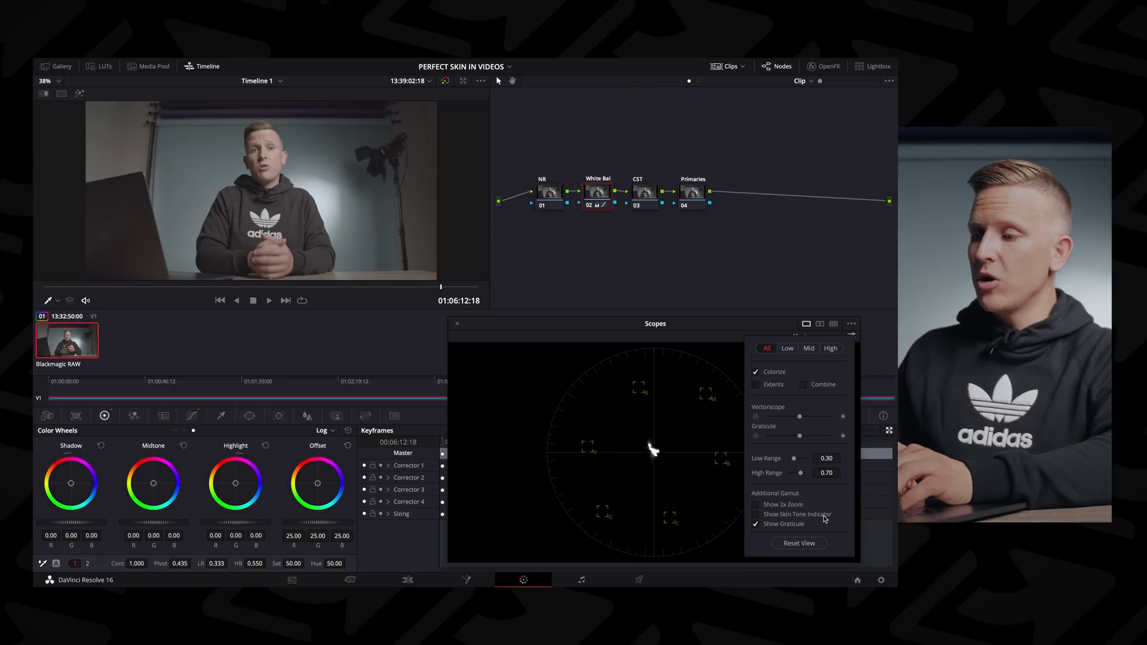
pyautogui.click(801, 516)
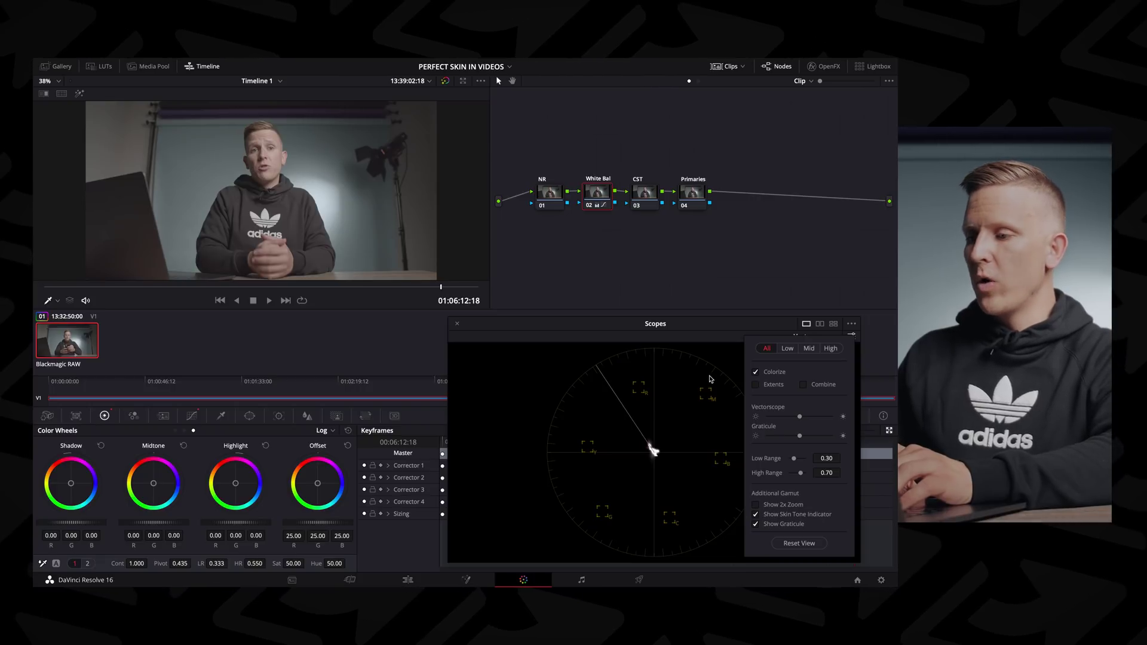
pyautogui.click(711, 379)
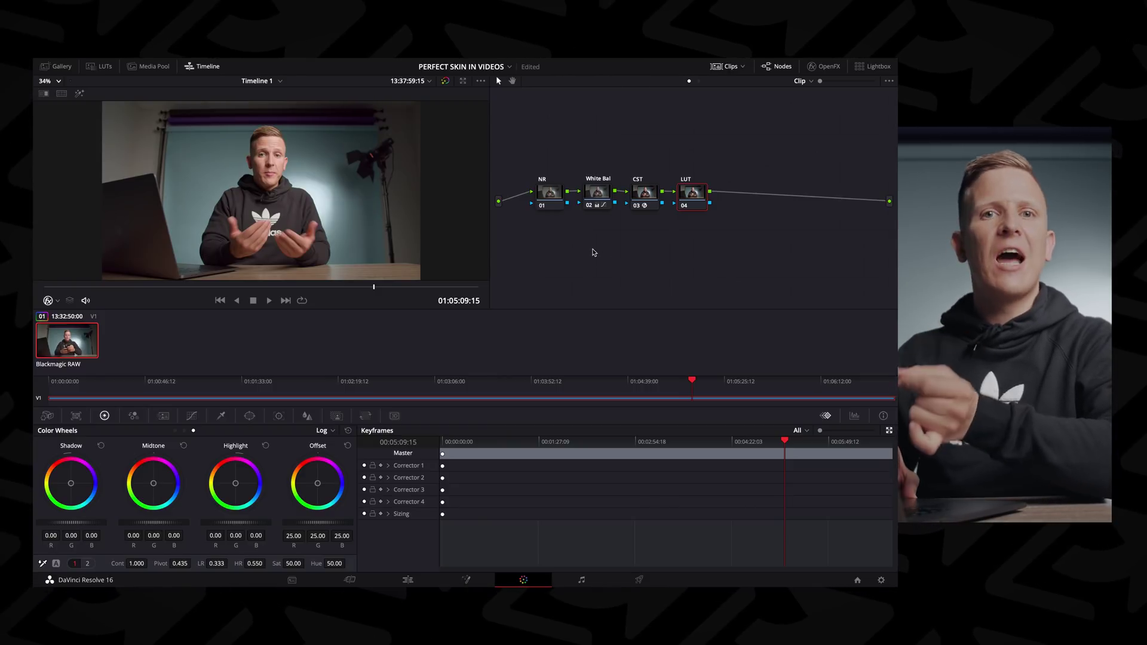
# - Apply the LD - Dark Monochrome 2 LUT from the LUT library to node 04
pyautogui.click(99, 66)
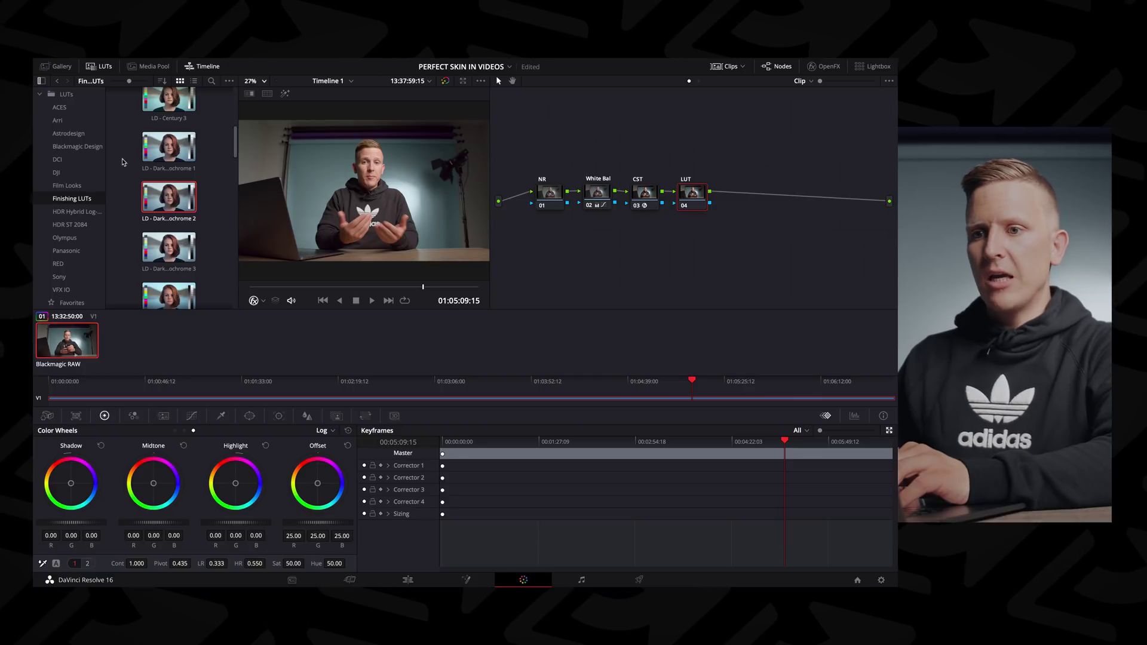
pyautogui.scroll(-1, 138, 204)
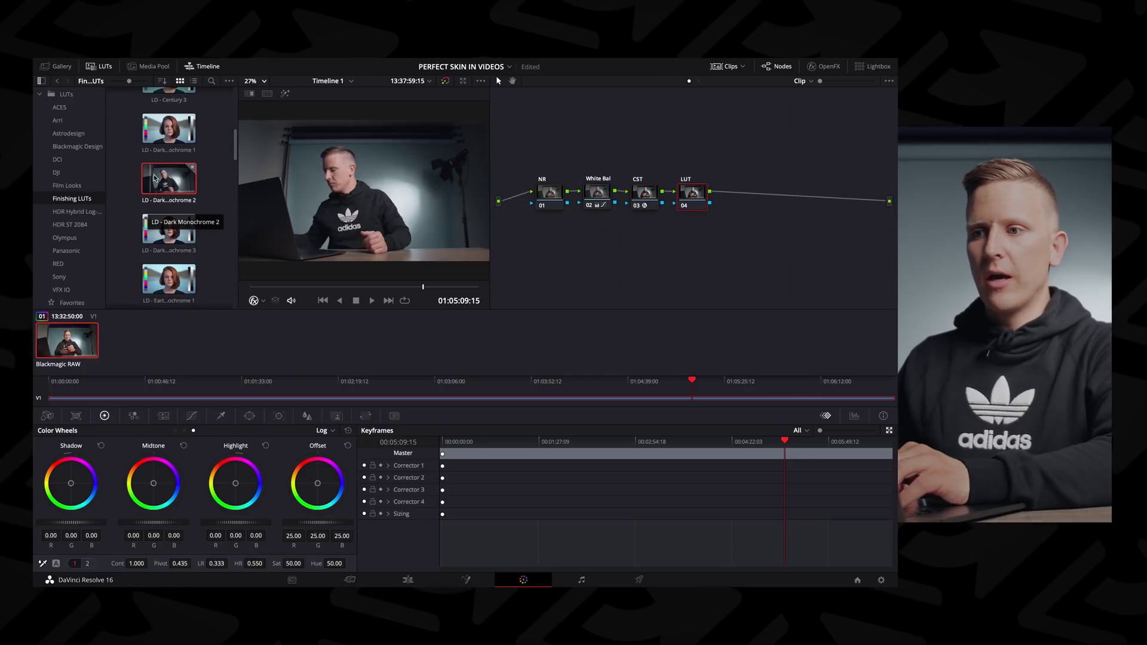
pyautogui.moveTo(167, 180); pyautogui.dragTo(704, 197)
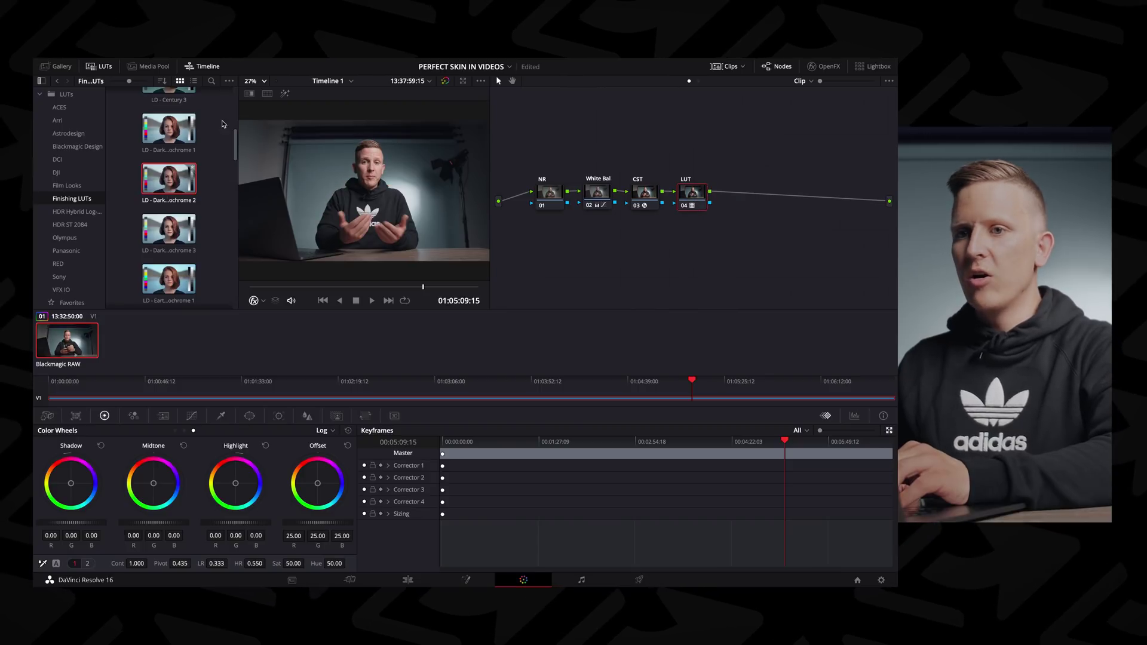
pyautogui.click(99, 65)
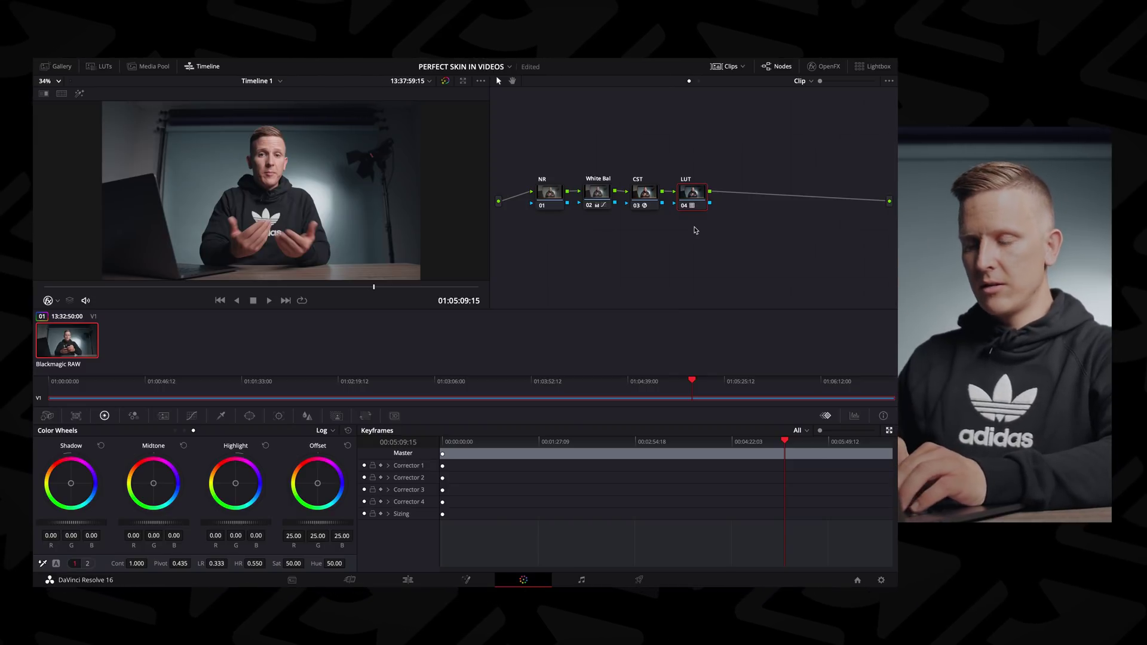
# - Bypass and re-enable the LUT node twice to compare the image with and without it
pyautogui.hotkey('ctrl', 'd')
pyautogui.hotkey('ctrl', 'd')
pyautogui.hotkey('ctrl', 'd')
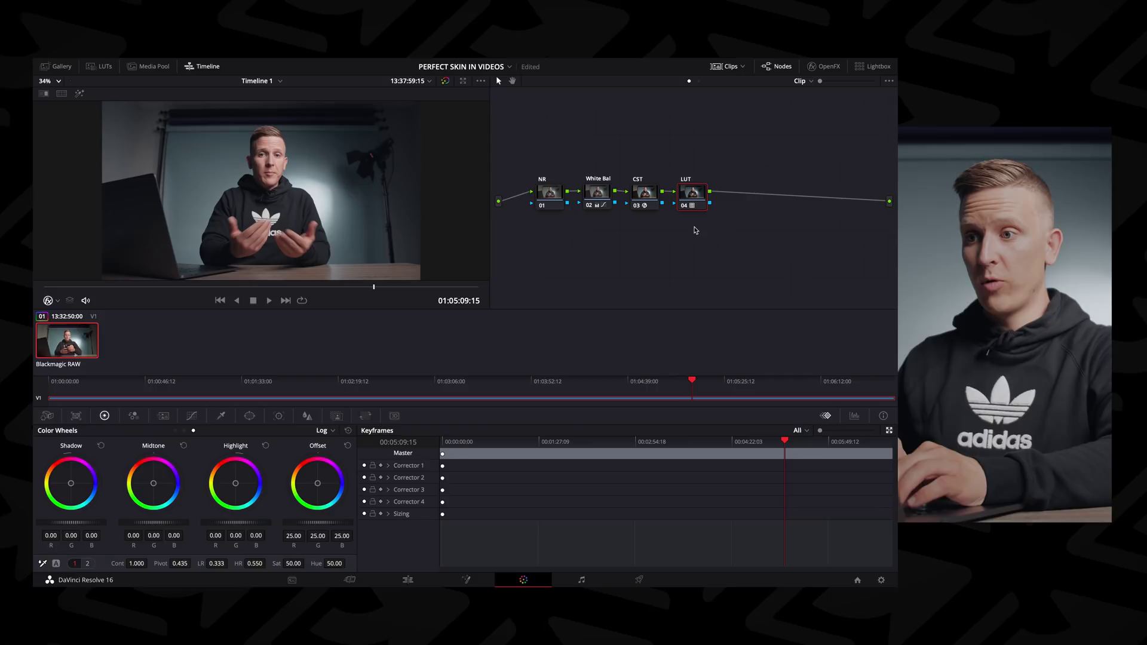
pyautogui.hotkey('ctrl', 'd')
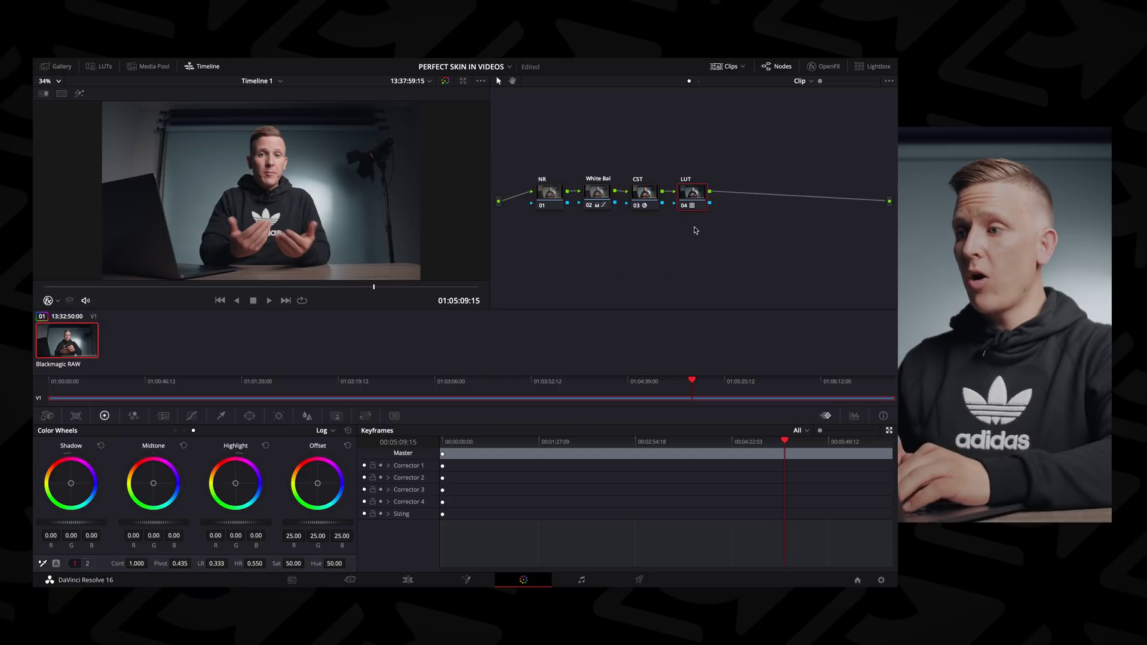
pyautogui.hotkey('ctrl', 'd')
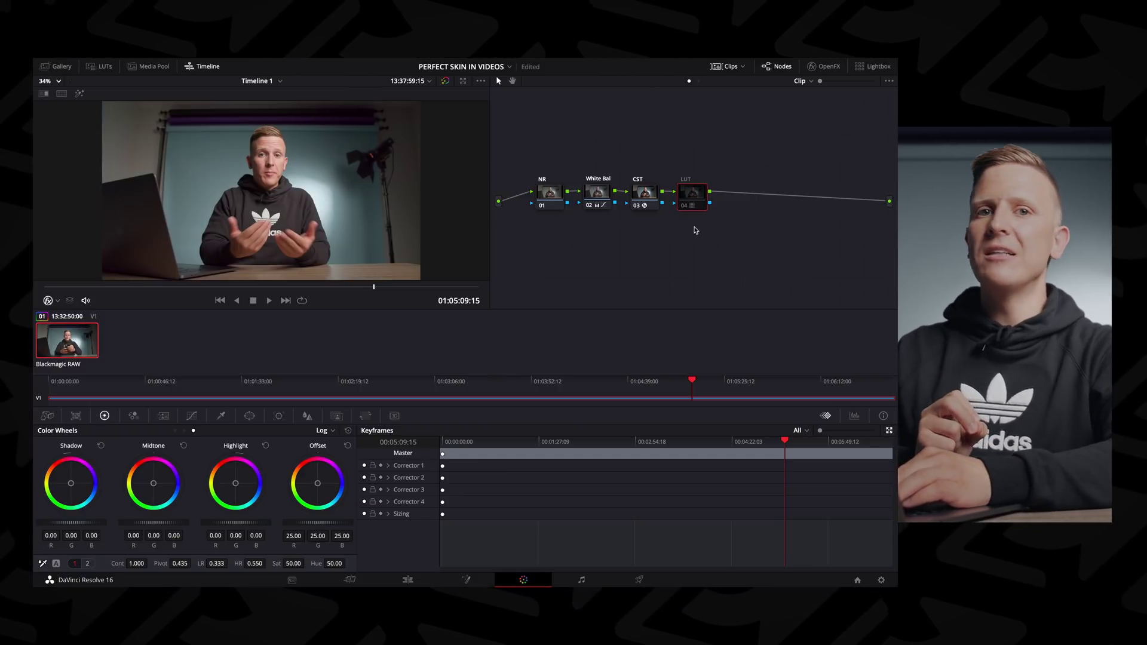
pyautogui.hotkey('ctrl', 'd')
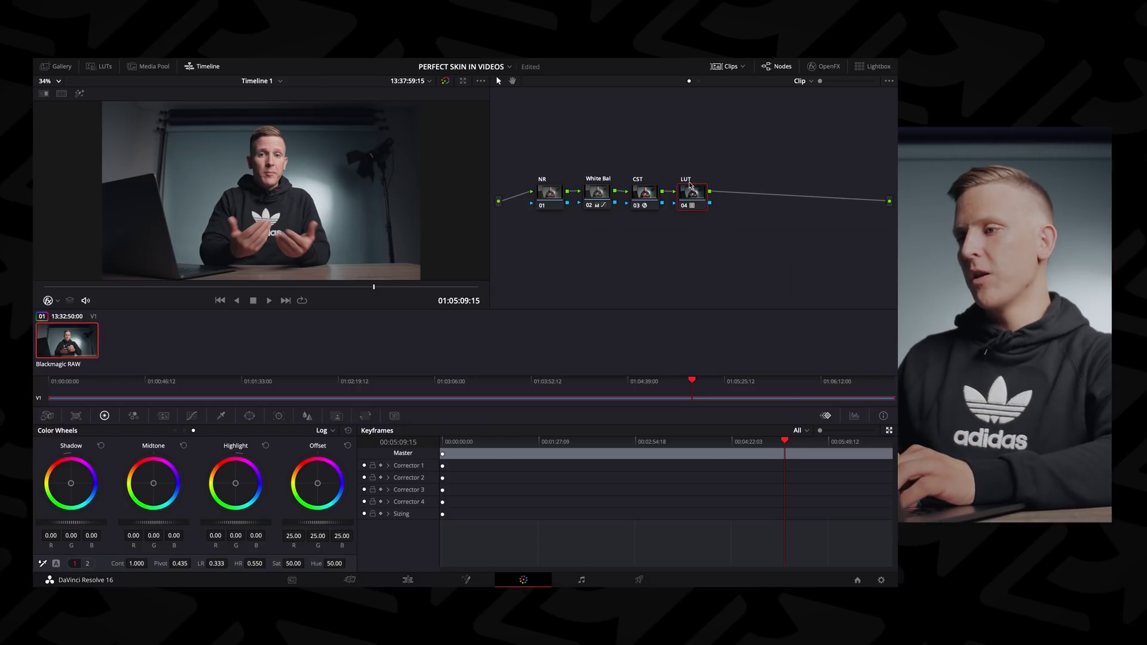
# - Add layer node 06 under the LUT node and serial node 07 after the mixer, then open node 06's qualifier
pyautogui.rightClick(691, 199)
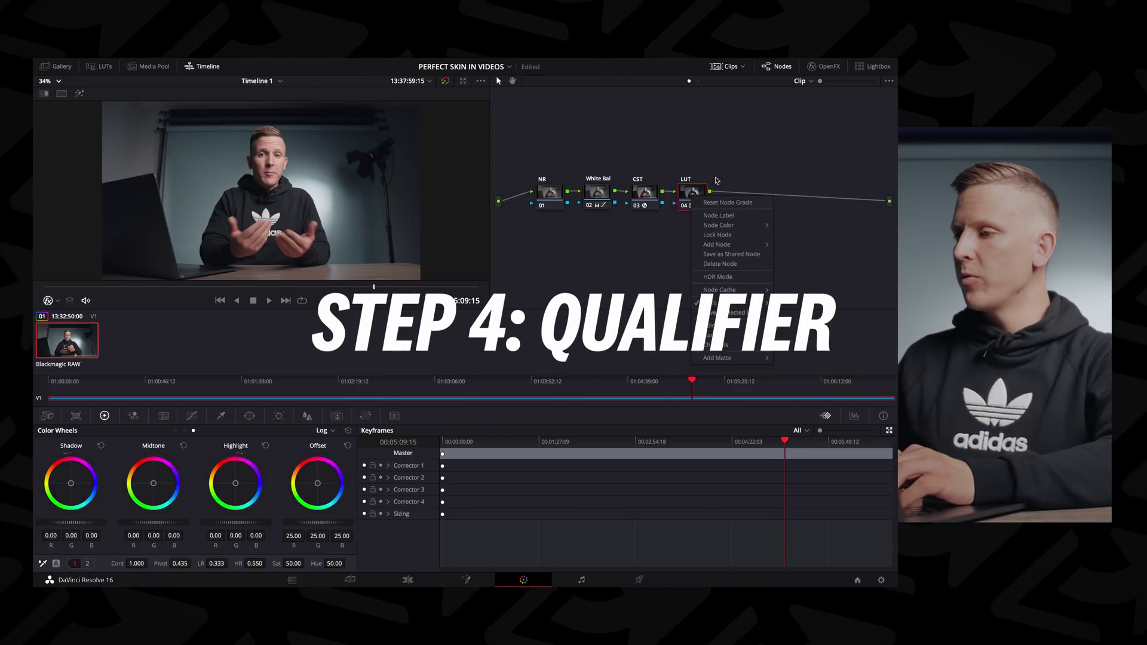
pyautogui.moveTo(734, 230)
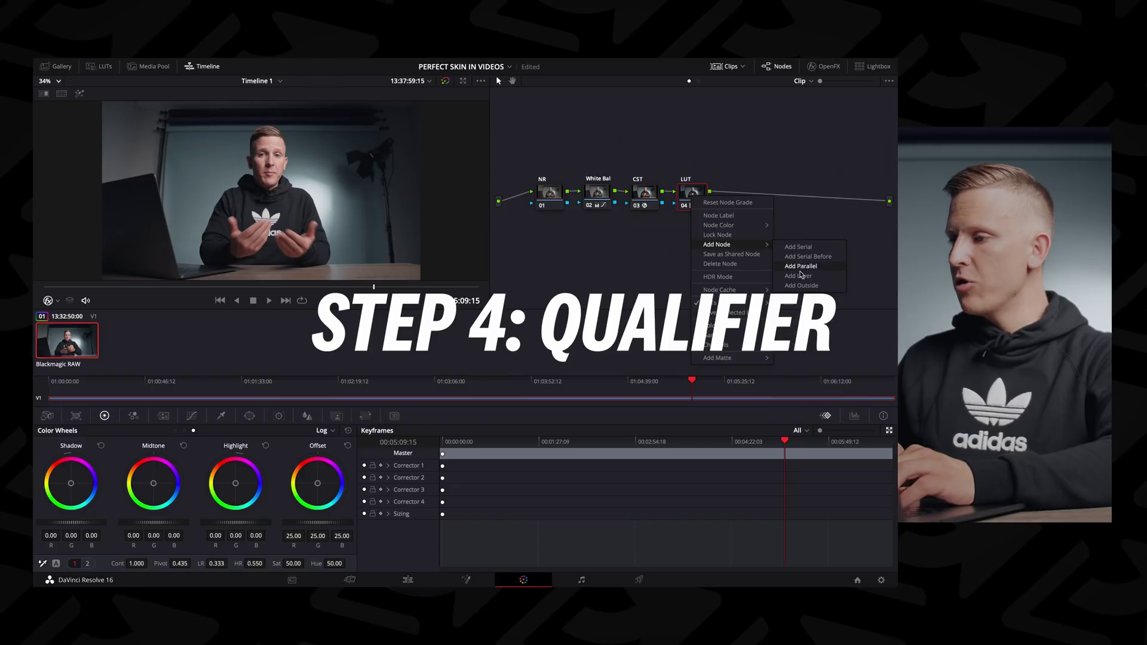
pyautogui.click(800, 276)
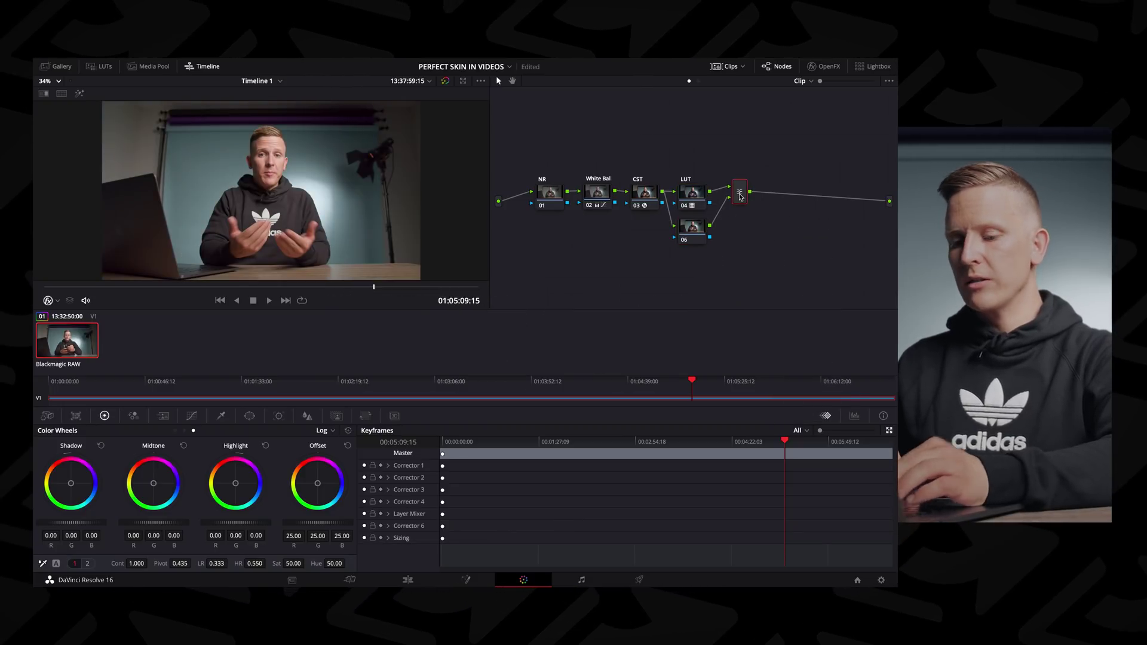
pyautogui.hotkey('alt', 's')
pyautogui.click(692, 231)
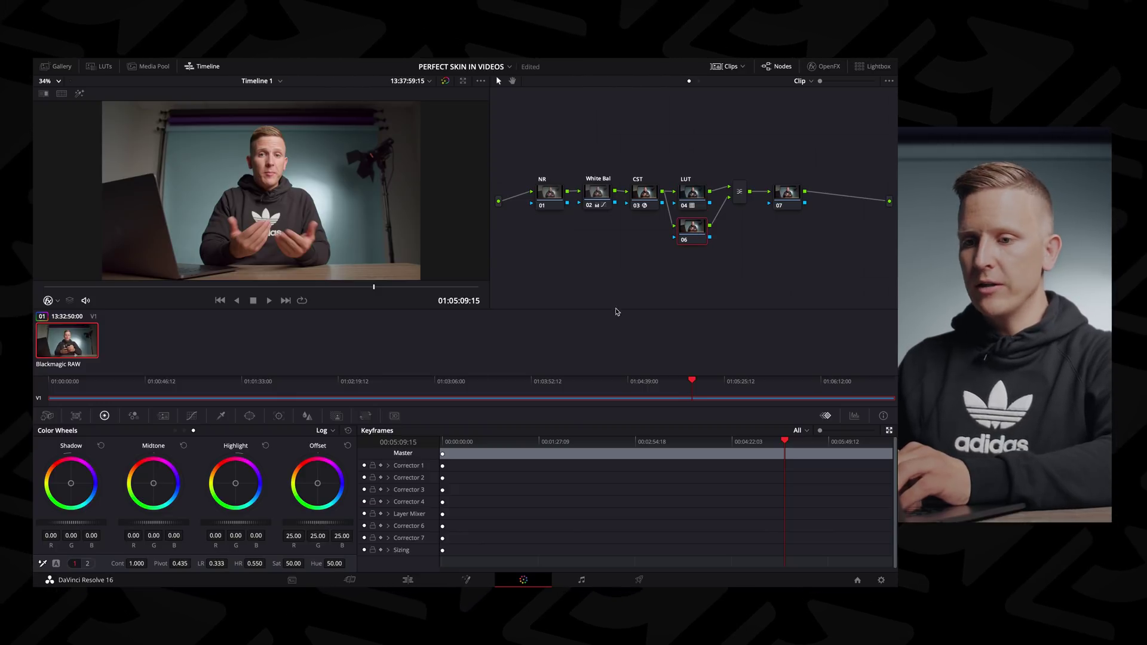
pyautogui.click(223, 416)
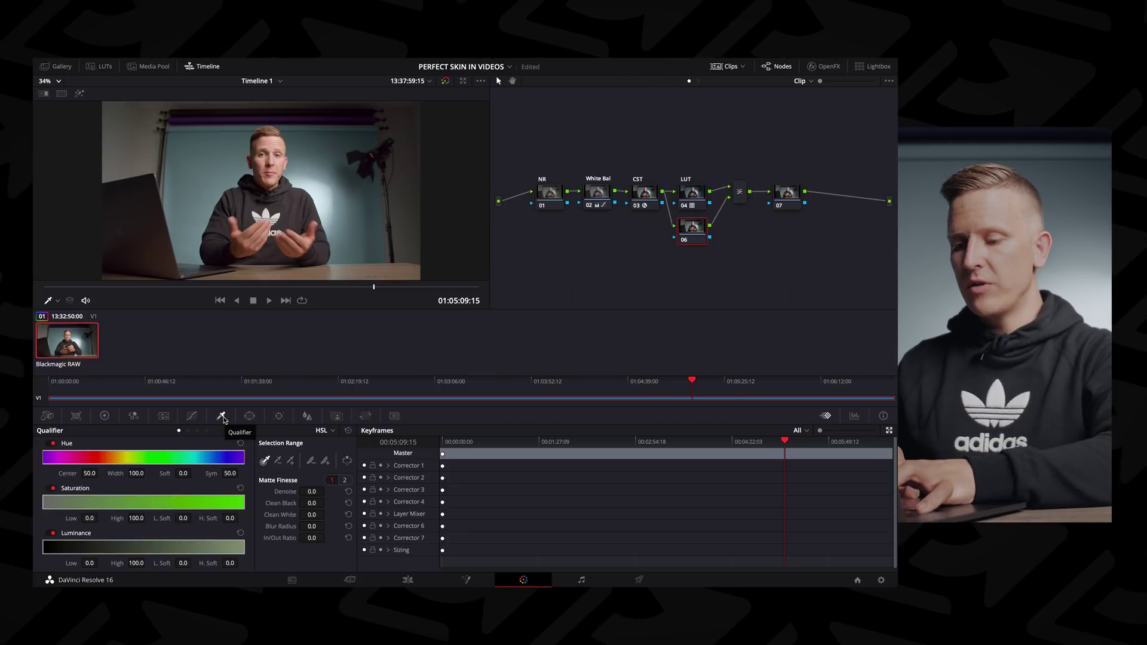
pyautogui.moveTo(262, 139)
pyautogui.mouseDown()
pyautogui.moveTo(278, 138)
pyautogui.moveTo(271, 160)
pyautogui.moveTo(270, 137)
pyautogui.mouseUp()
pyautogui.click(267, 140)
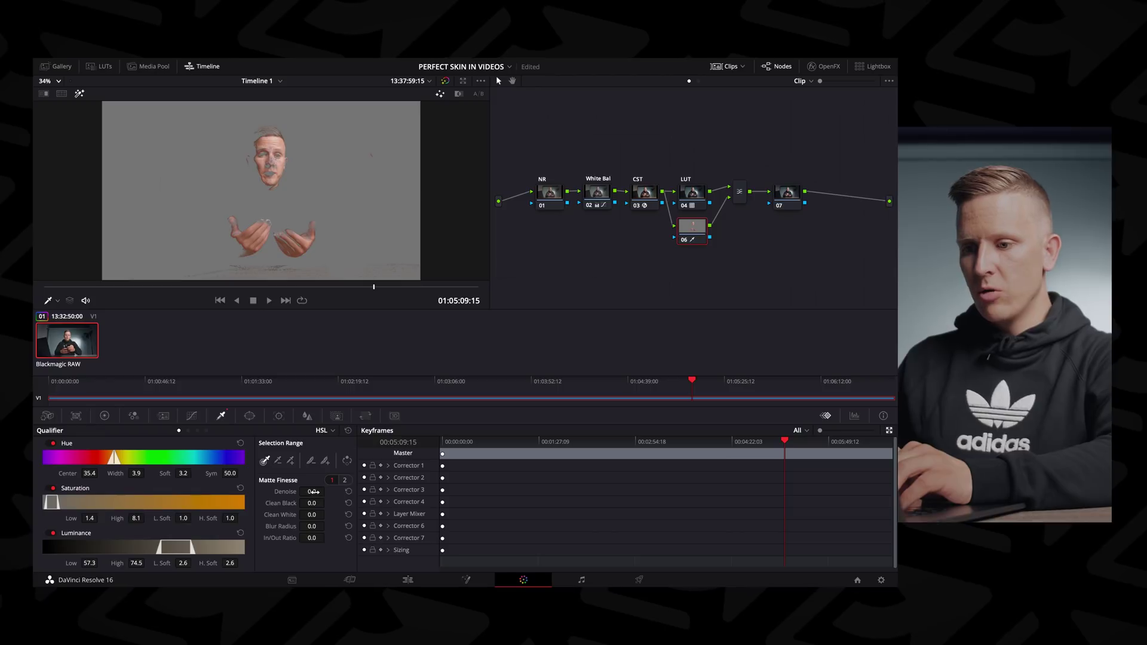
pyautogui.moveTo(313, 491); pyautogui.dragTo(418, 490)
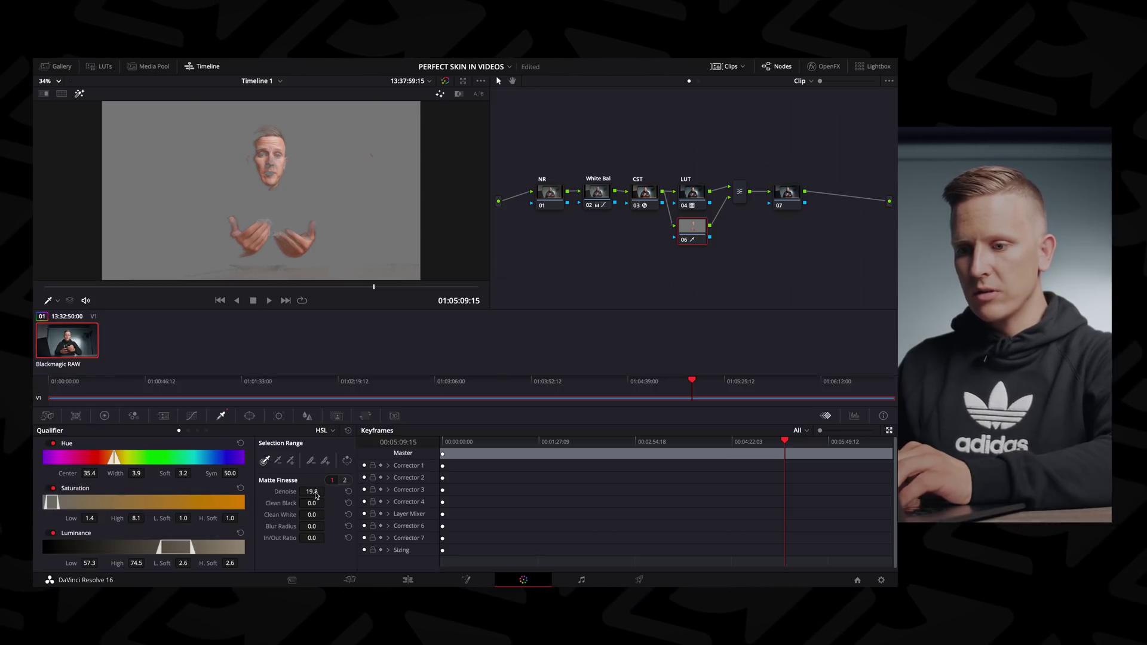
pyautogui.moveTo(311, 526); pyautogui.dragTo(400, 526)
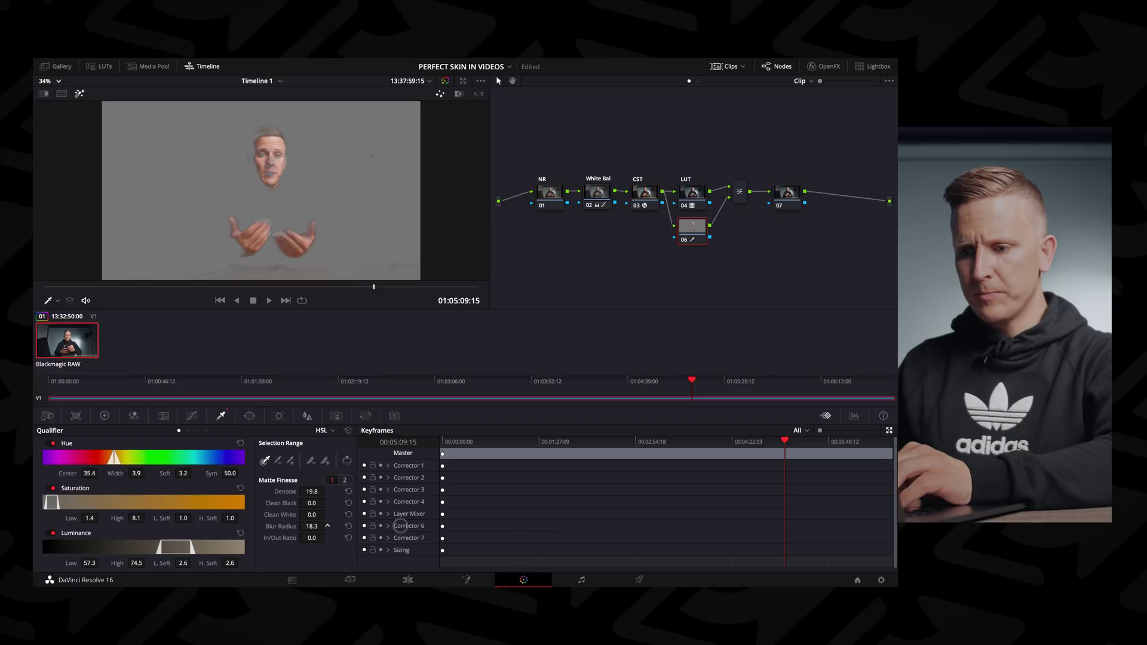
pyautogui.moveTo(401, 525); pyautogui.dragTo(409, 525)
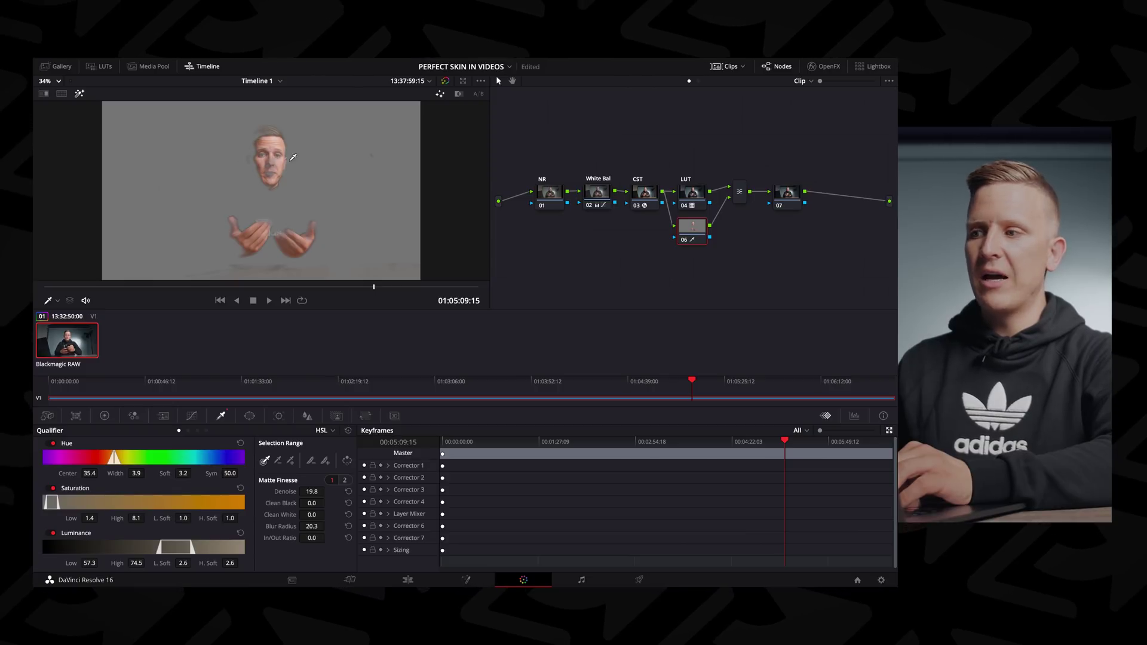
pyautogui.click(787, 193)
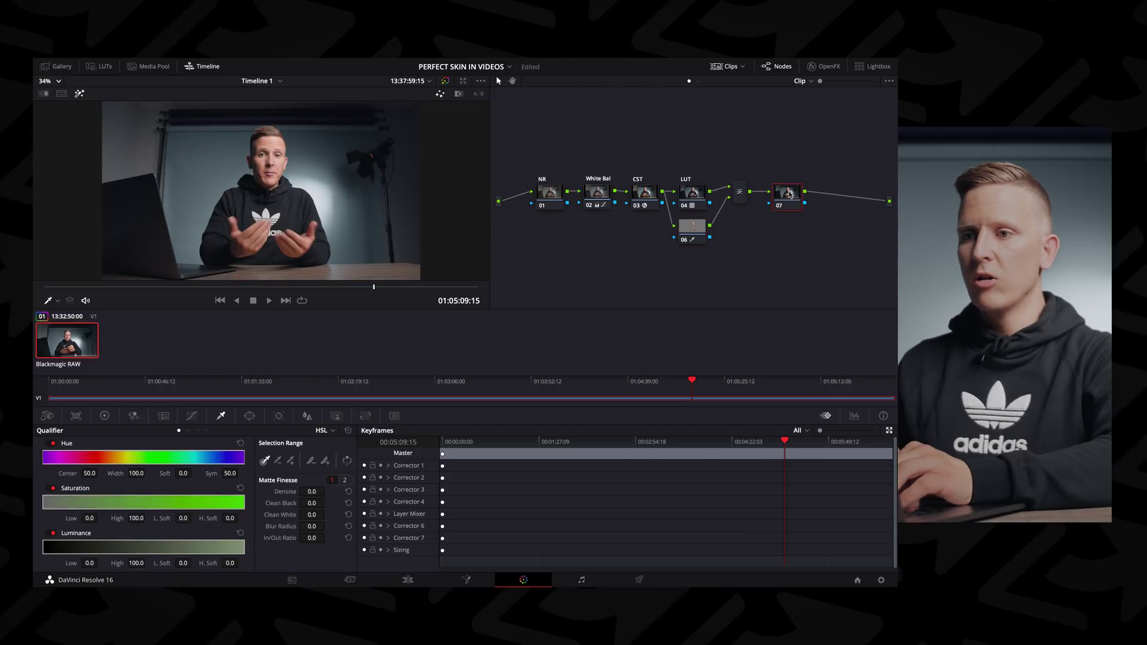
pyautogui.click(691, 192)
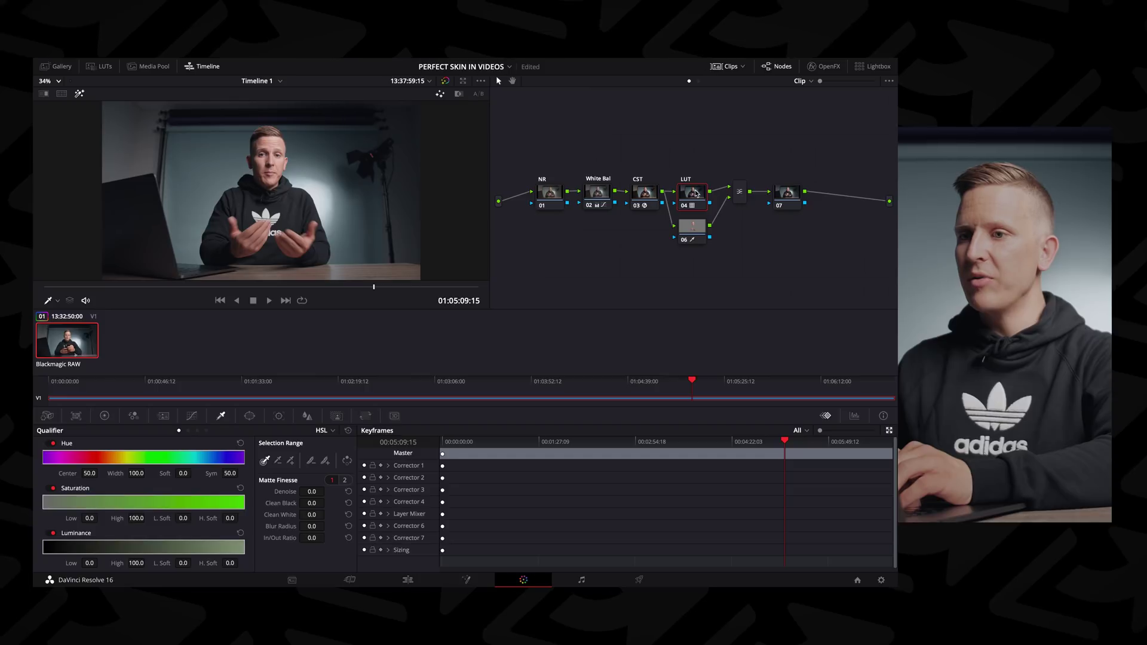
pyautogui.click(786, 194)
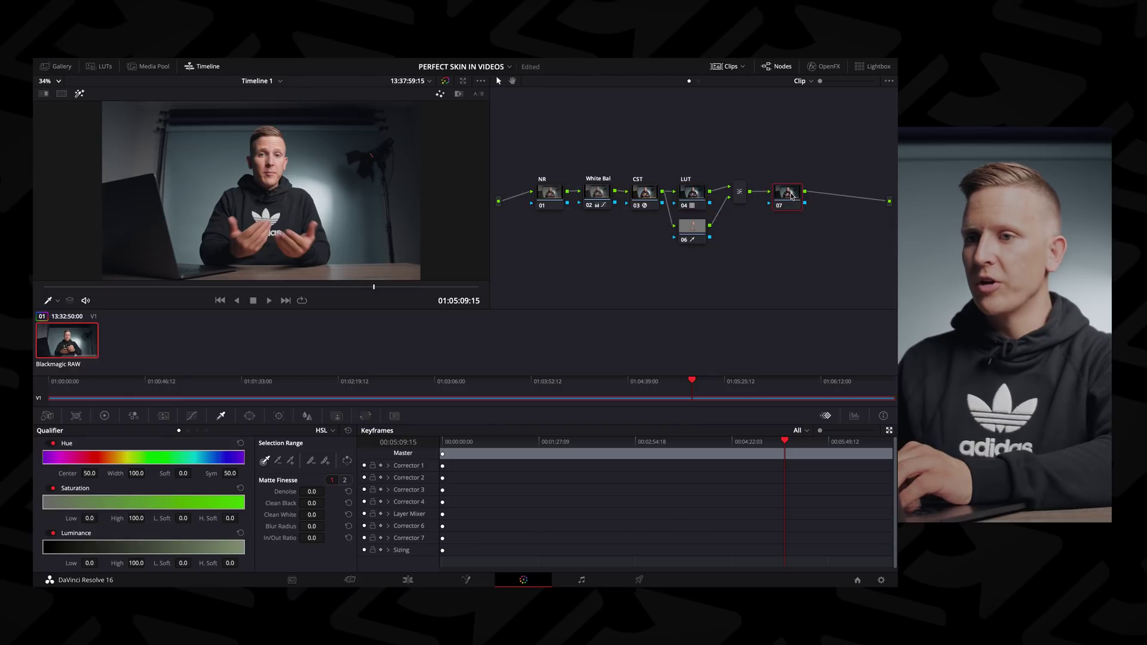
pyautogui.click(695, 227)
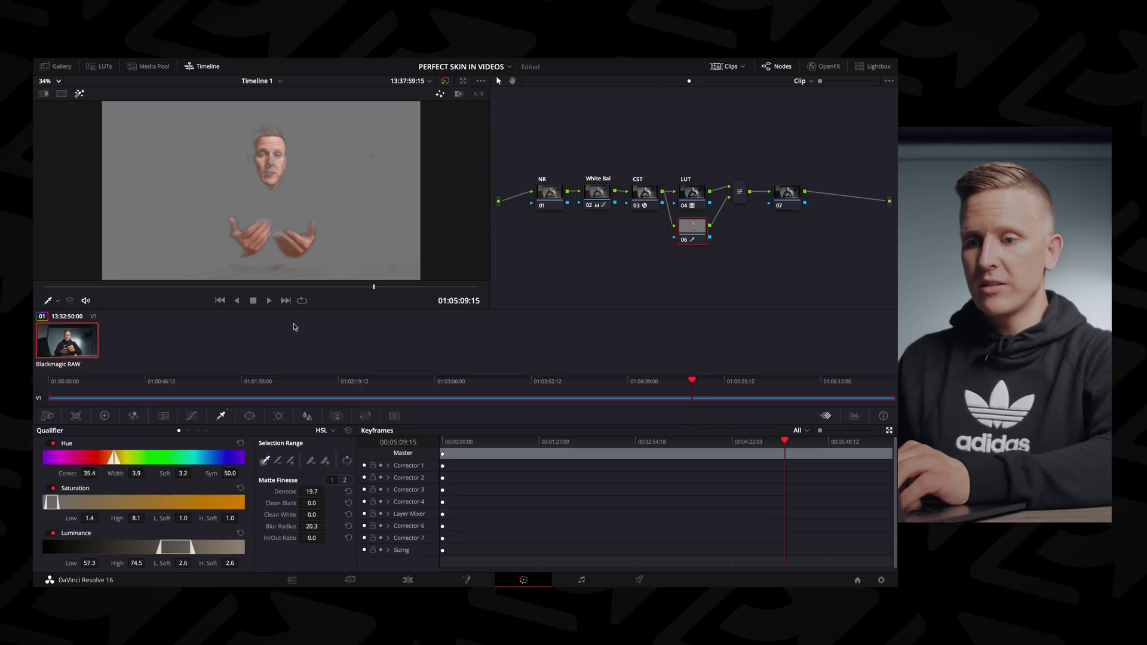
# - Show the video scopes and raise the skin node's saturation to 54
pyautogui.click(105, 417)
pyautogui.rightClick(357, 149)
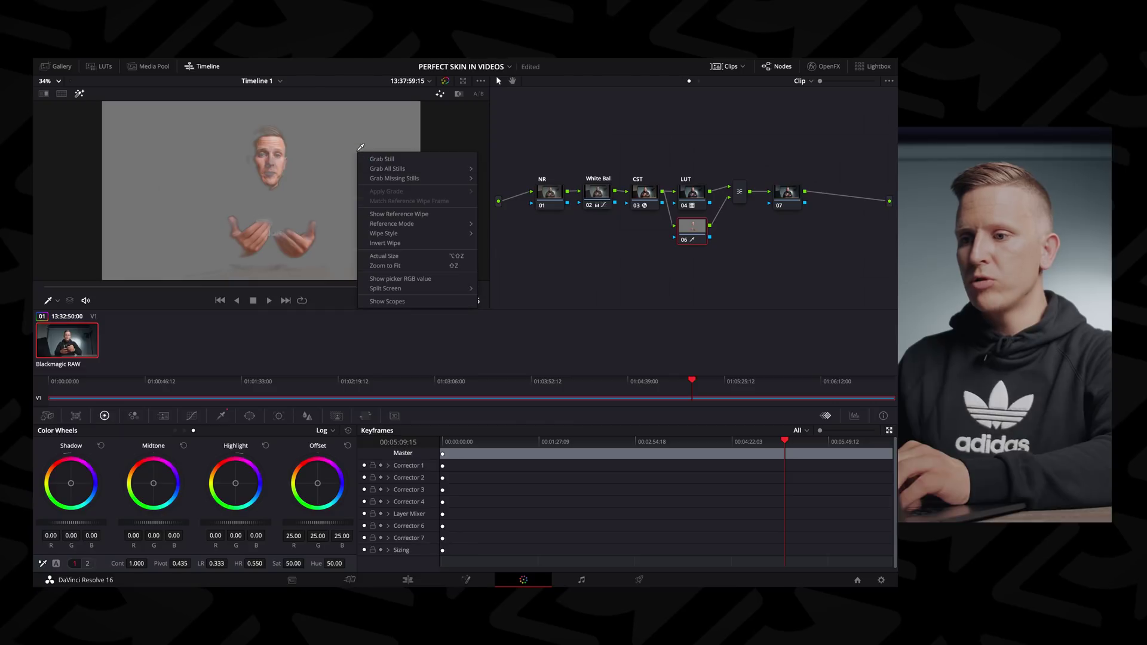
pyautogui.click(394, 303)
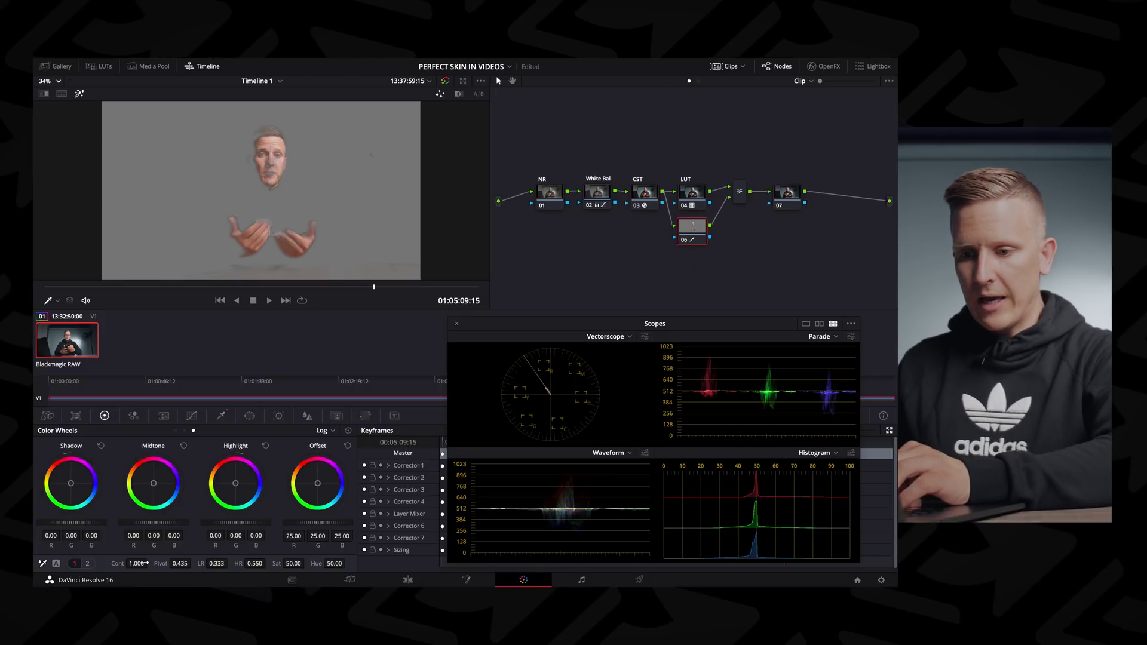
pyautogui.moveTo(297, 563); pyautogui.dragTo(313, 563)
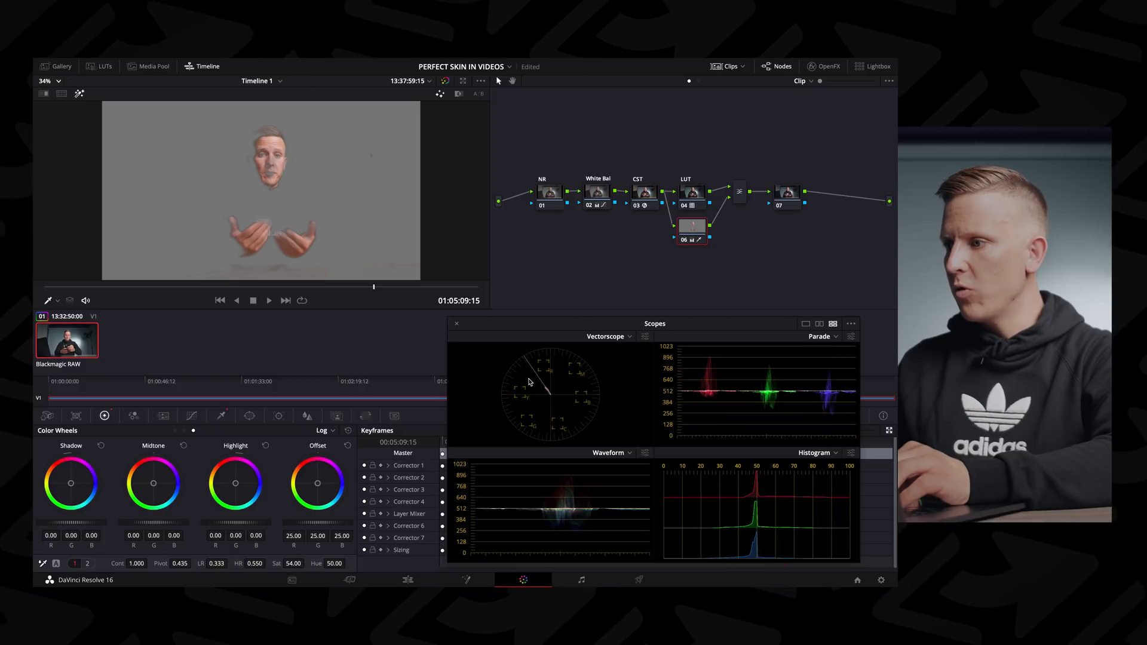
# - Play back the full grade at node 07 to review it
pyautogui.click(786, 201)
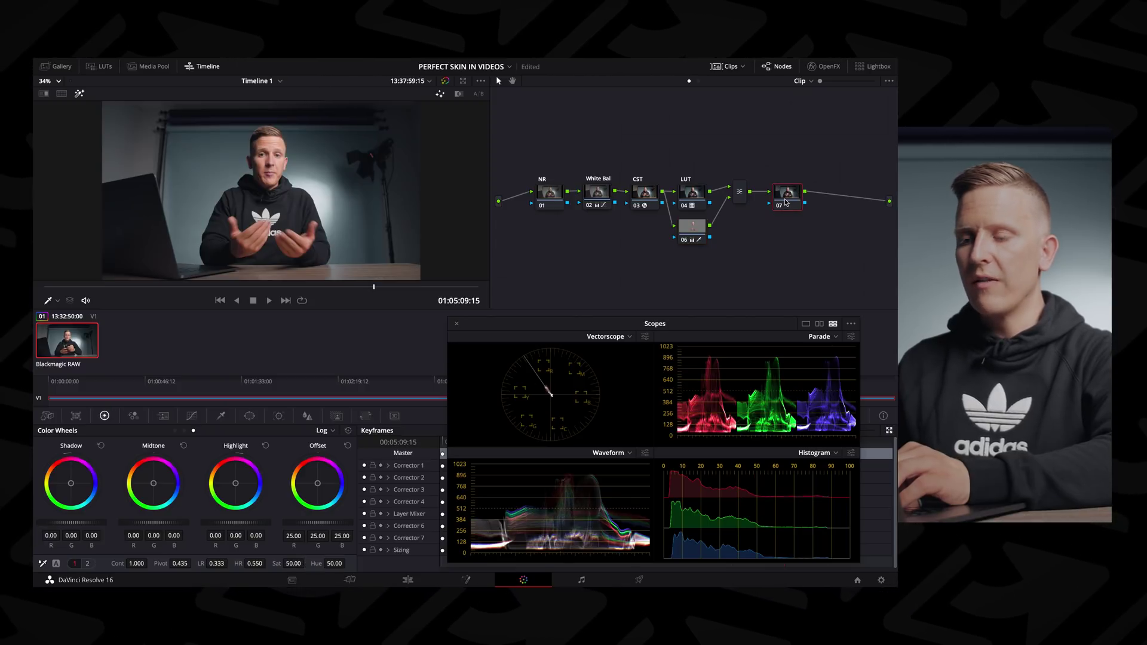
pyautogui.press('space')
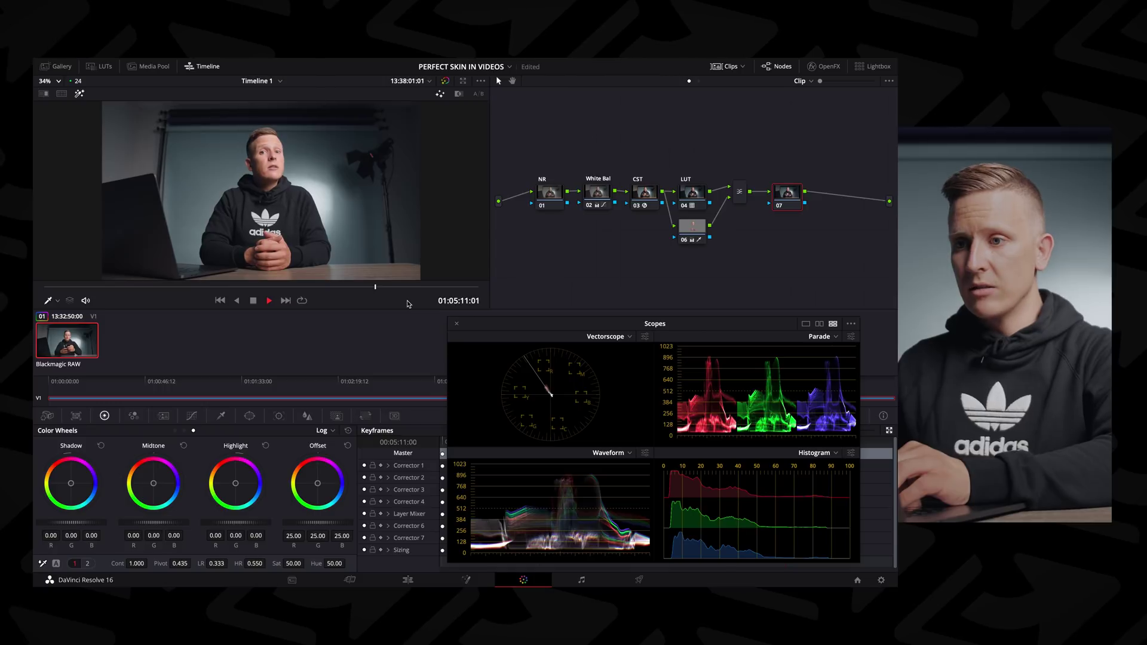
pyautogui.press('space')
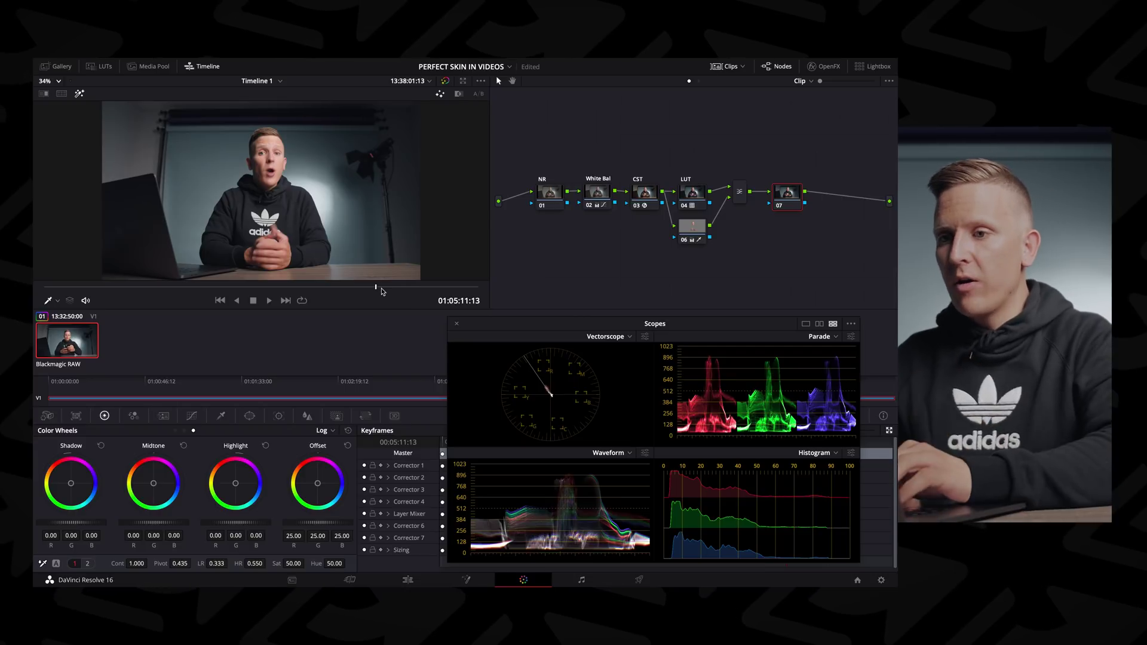
pyautogui.press('space')
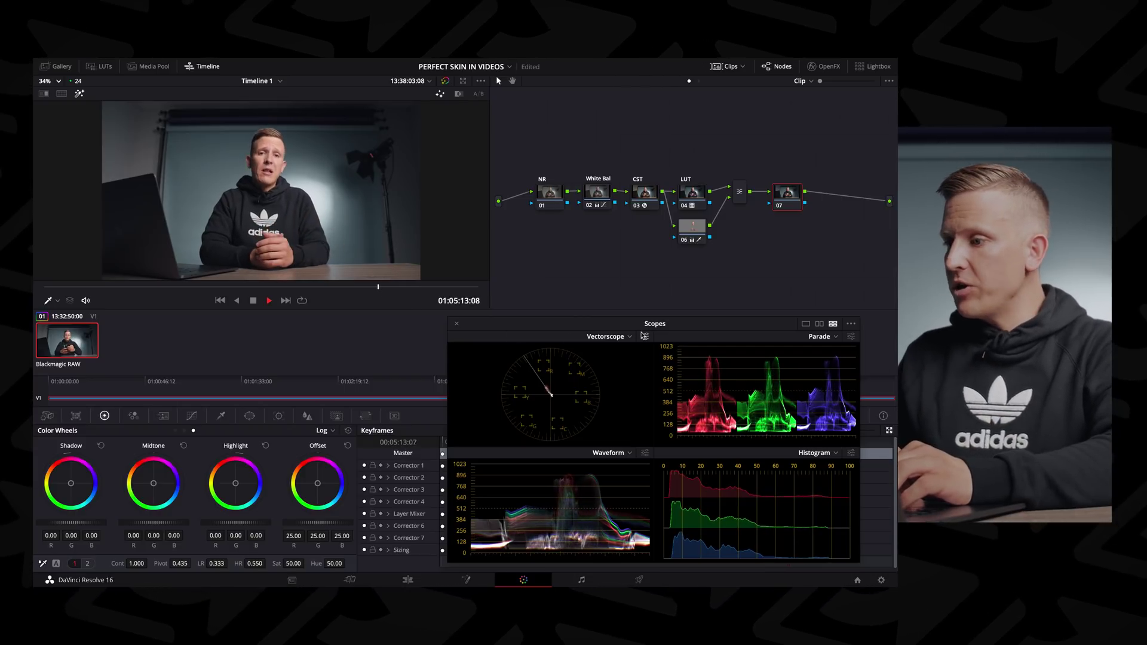
pyautogui.press('space')
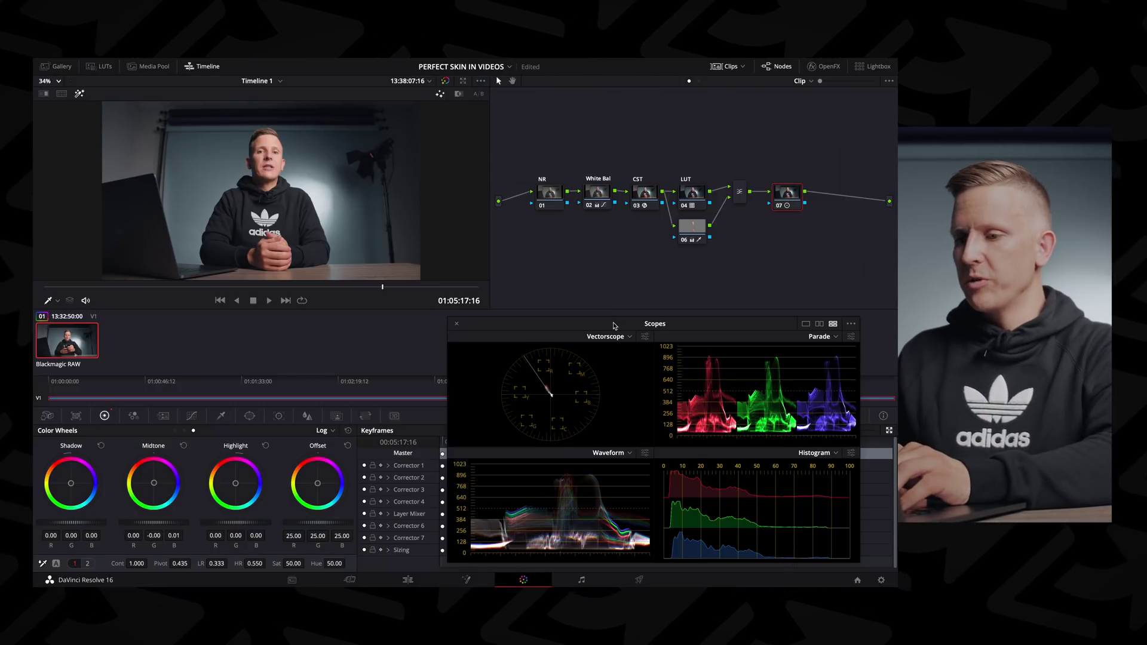
# - Lower skin node 06's midtone detail to -30, then select node 07 and save the project
pyautogui.moveTo(794, 202); pyautogui.dragTo(792, 199)
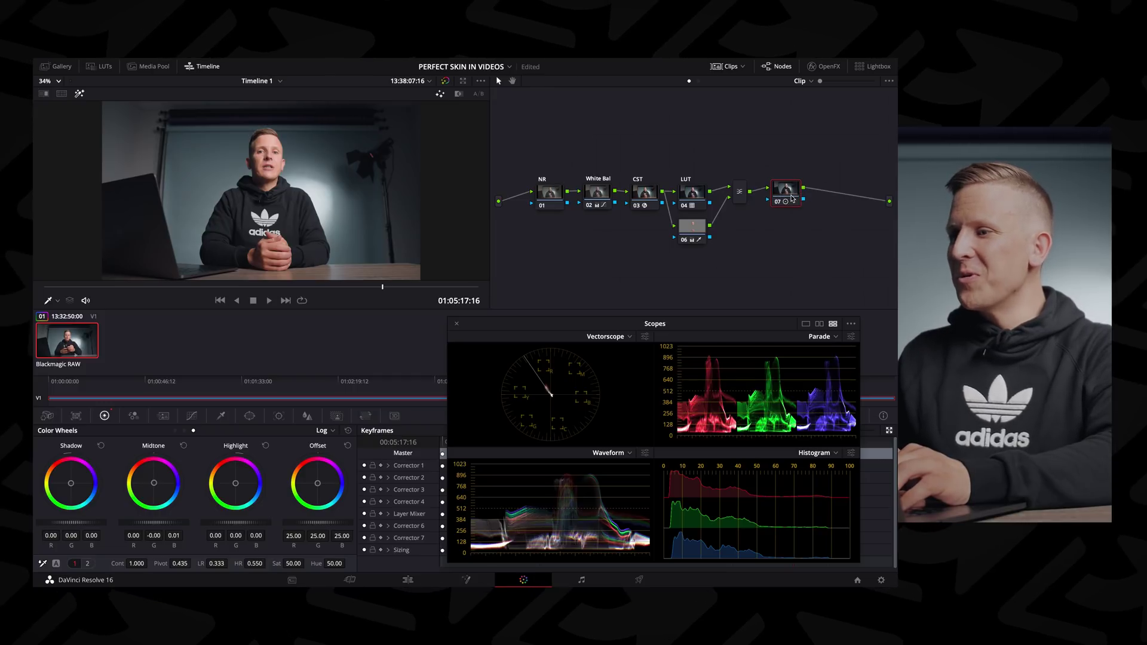
pyautogui.click(698, 228)
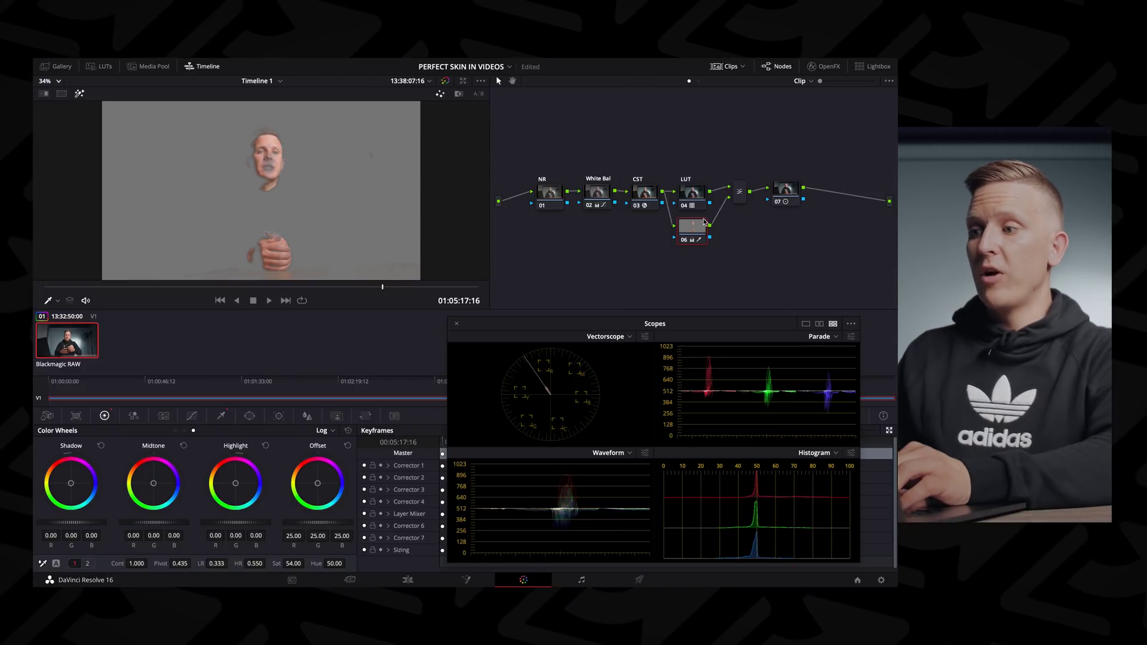
pyautogui.click(87, 564)
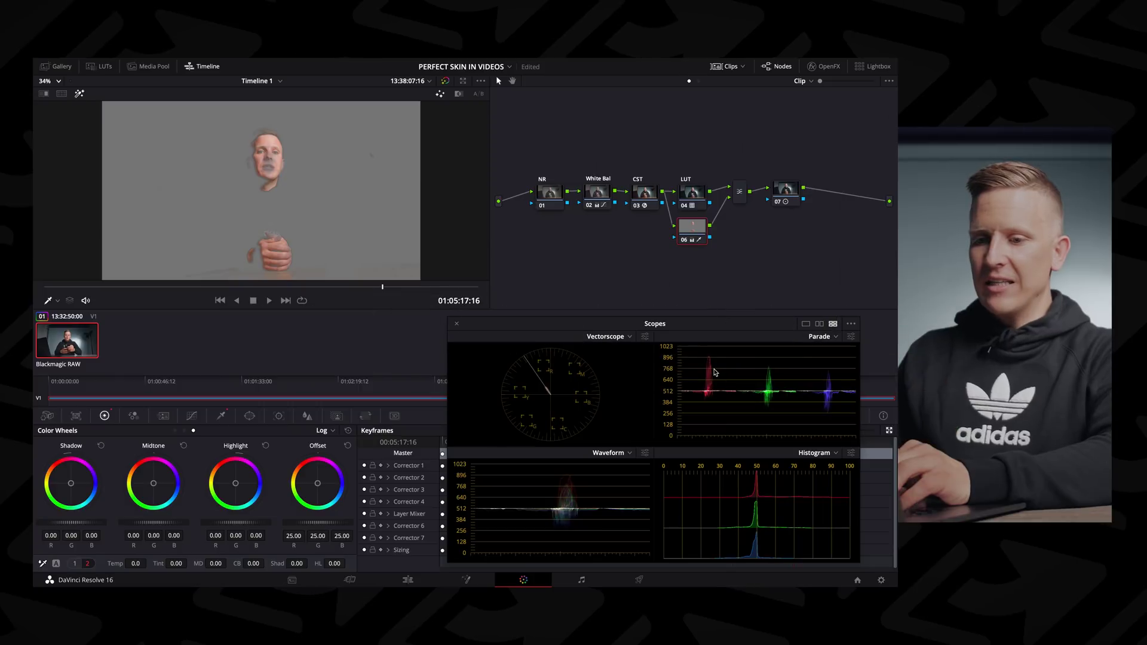
pyautogui.click(215, 563)
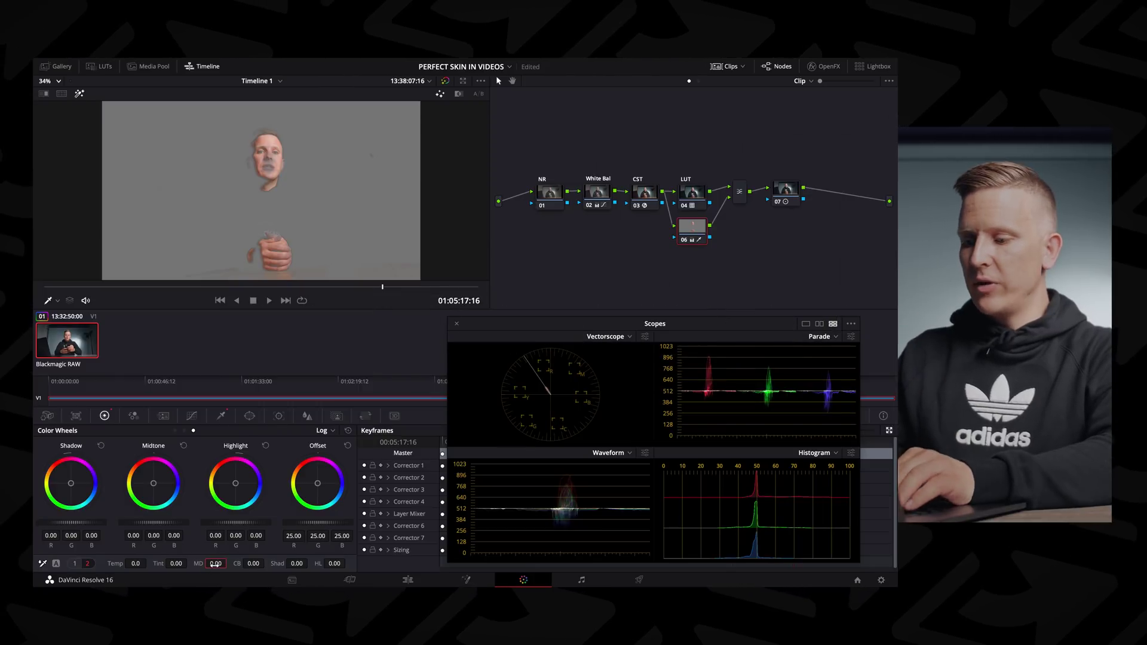
pyautogui.write('-30')
pyautogui.press('Return')
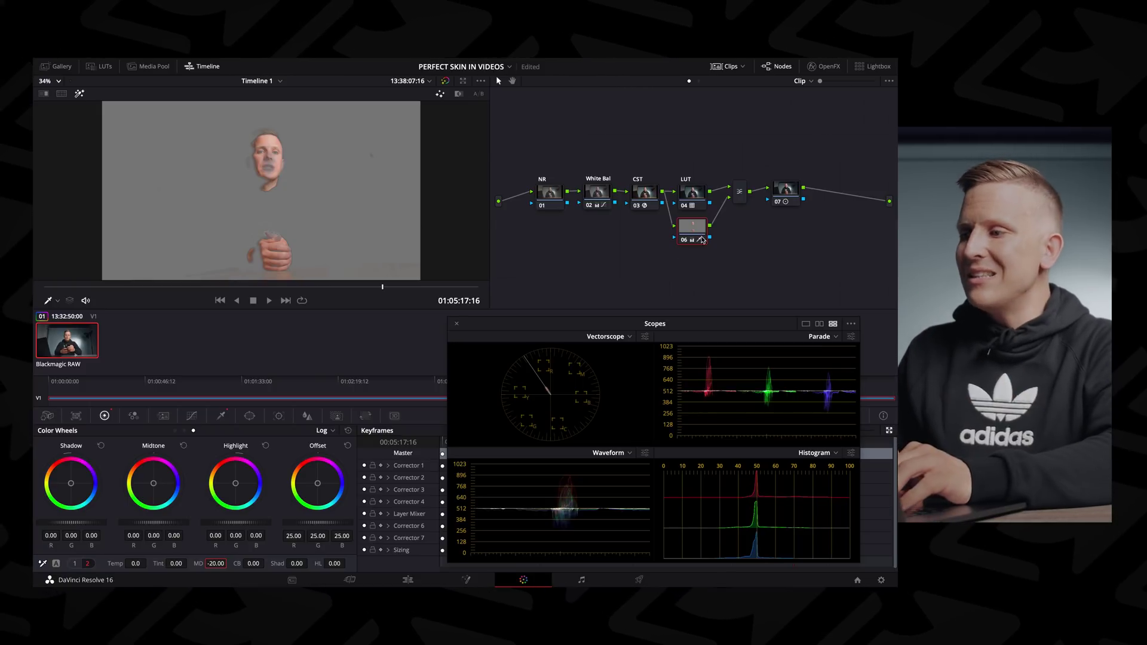
pyautogui.click(785, 190)
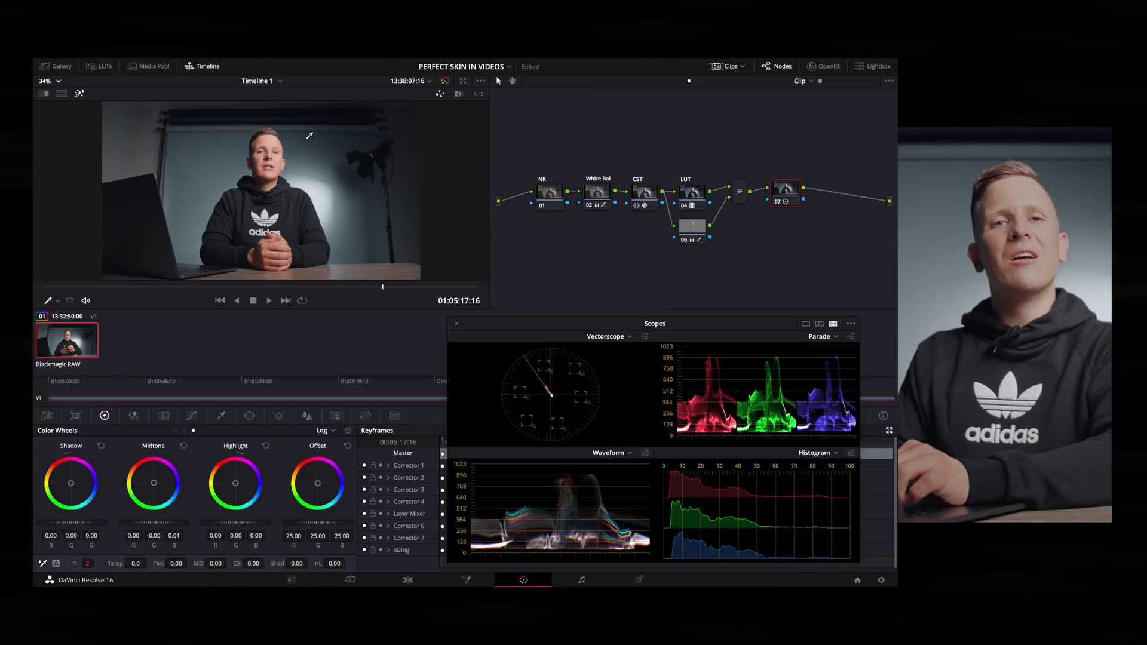
pyautogui.hotkey('ctrl', 's')
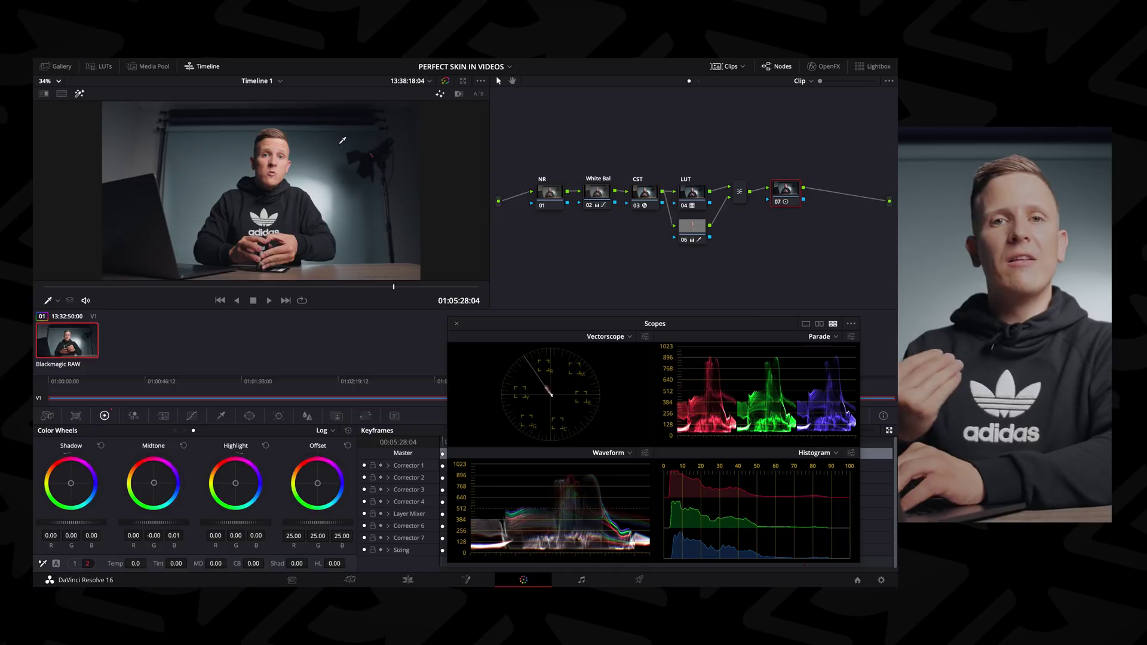
# - Close the scopes and set node 06's Key Output Gain to 0.8, then reselect node 07
pyautogui.click(457, 324)
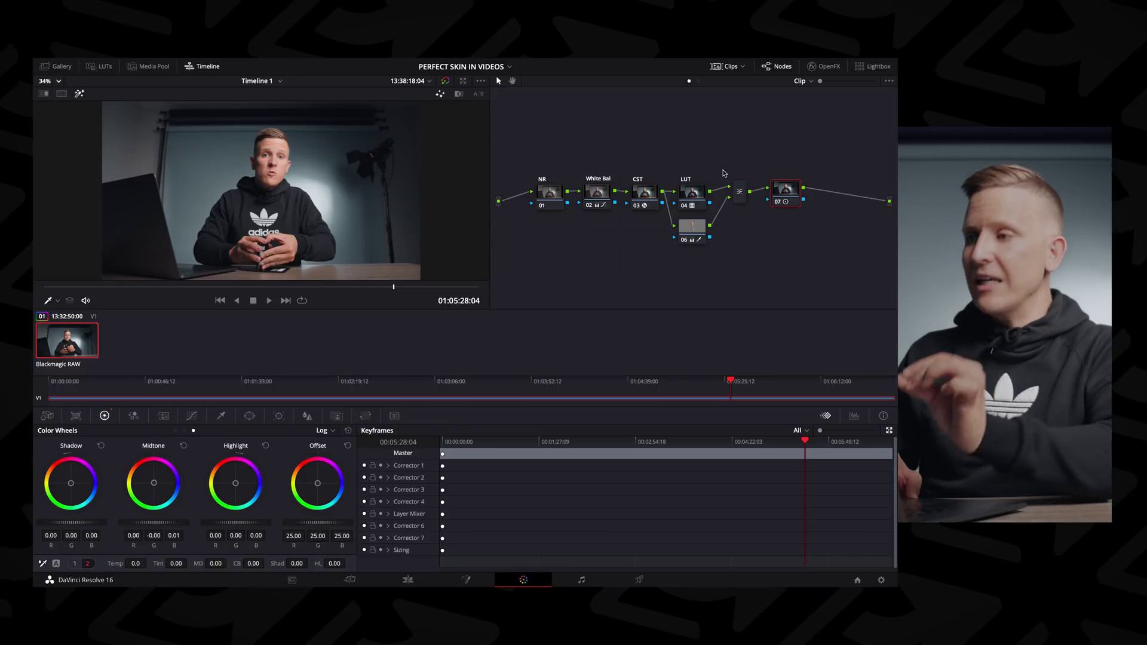
pyautogui.click(694, 226)
pyautogui.click(339, 417)
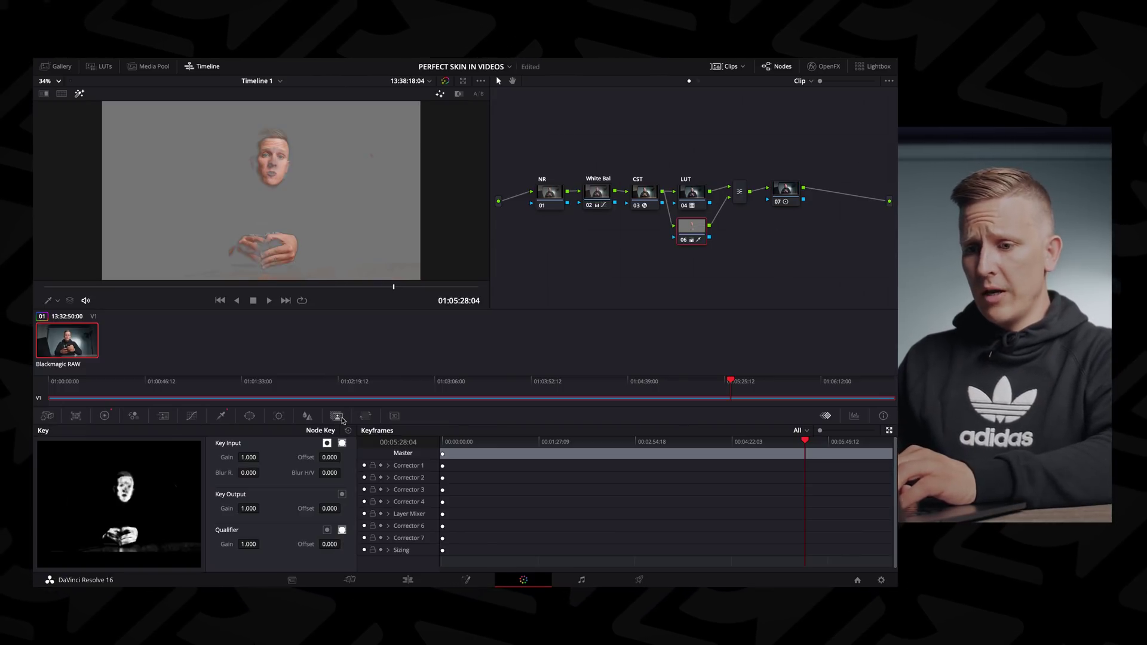
pyautogui.click(250, 509)
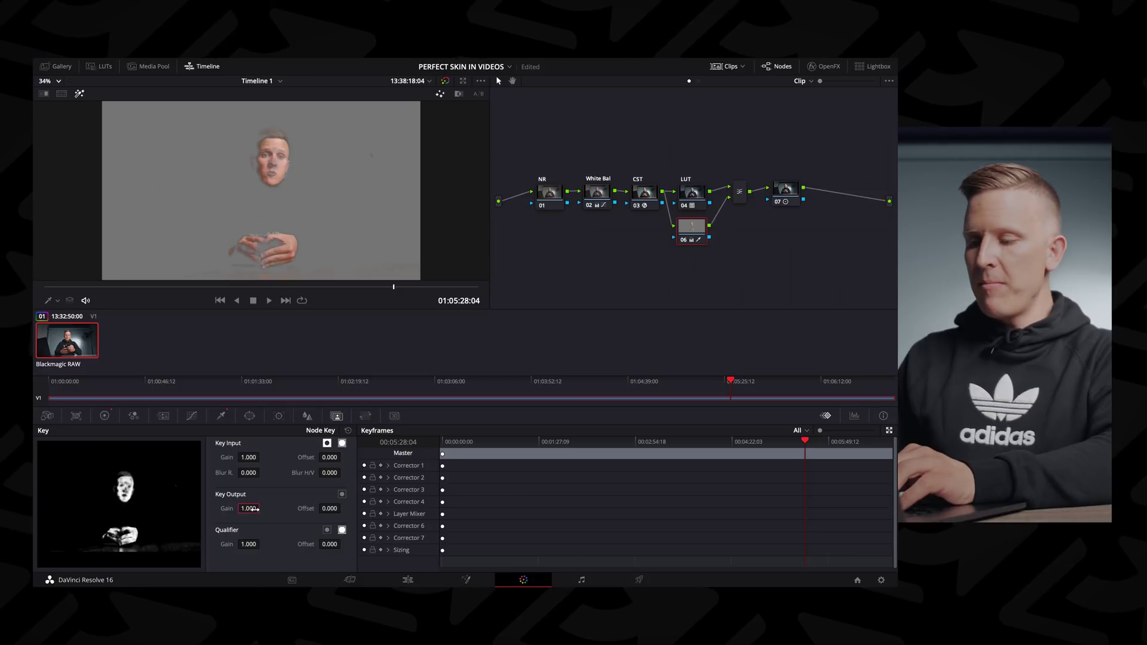
pyautogui.write('.8')
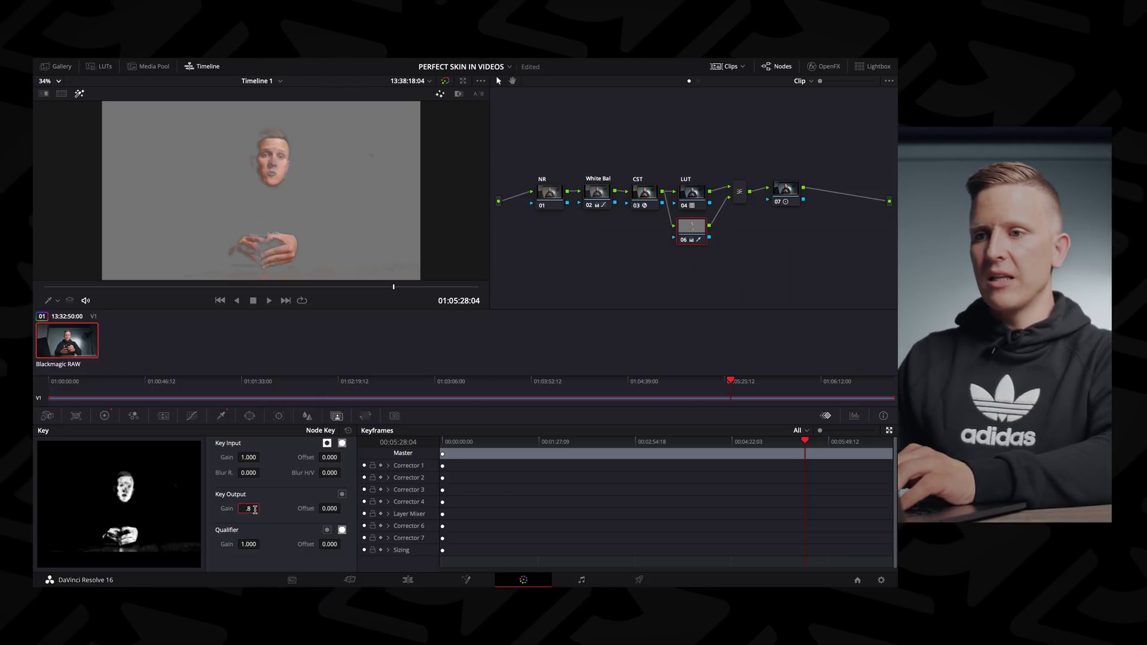
pyautogui.press('Return')
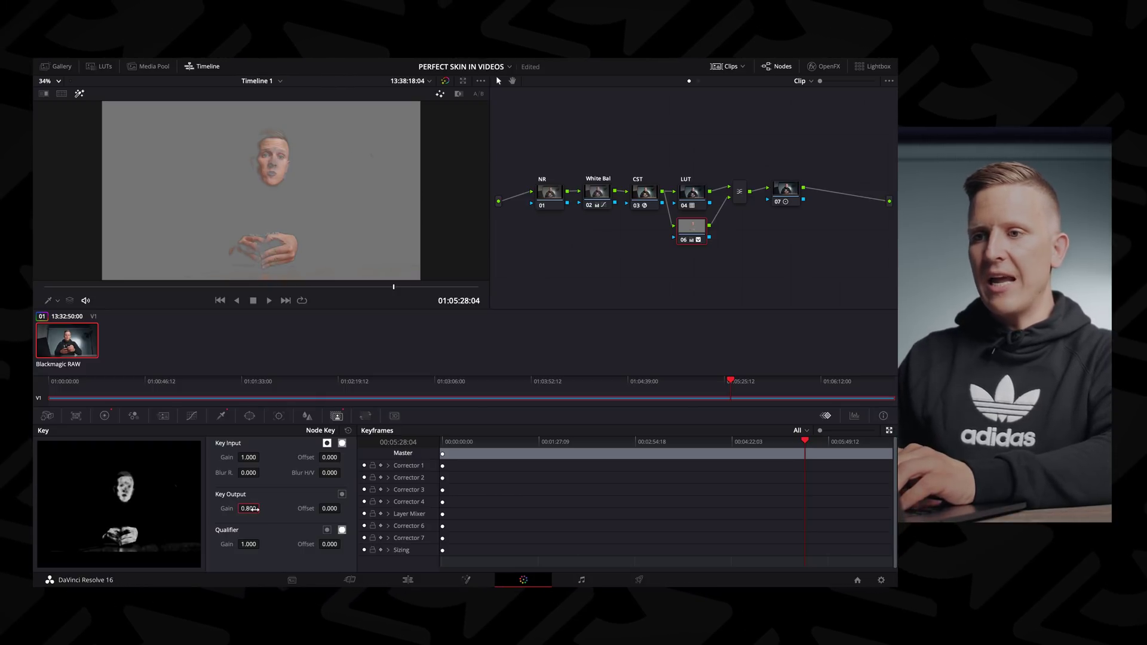
pyautogui.click(789, 189)
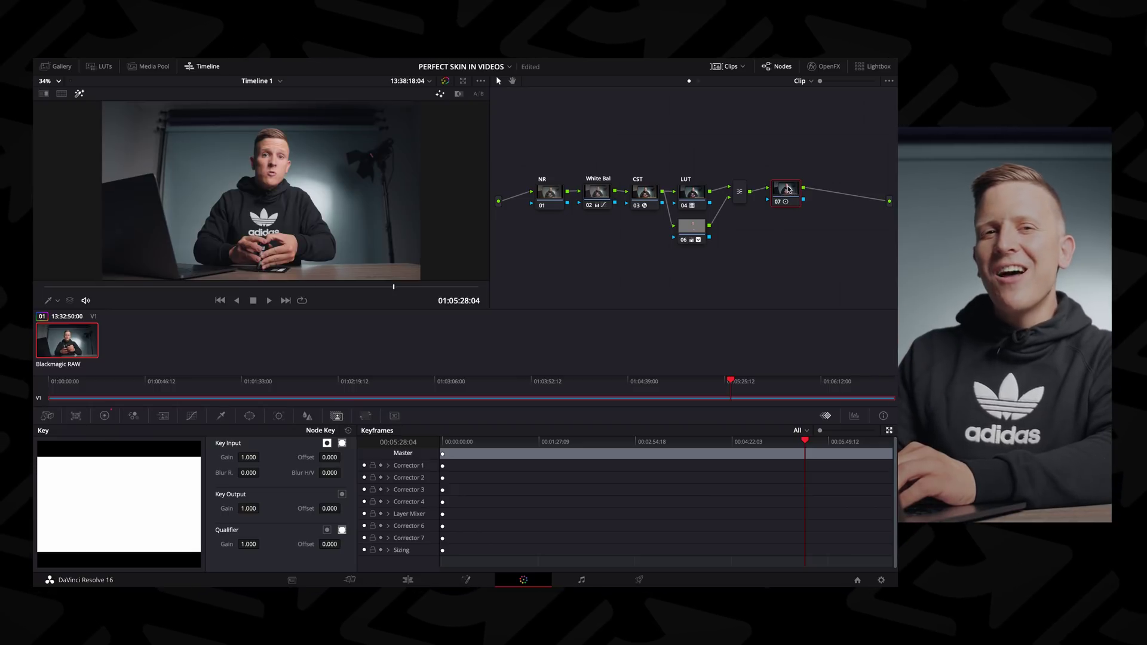